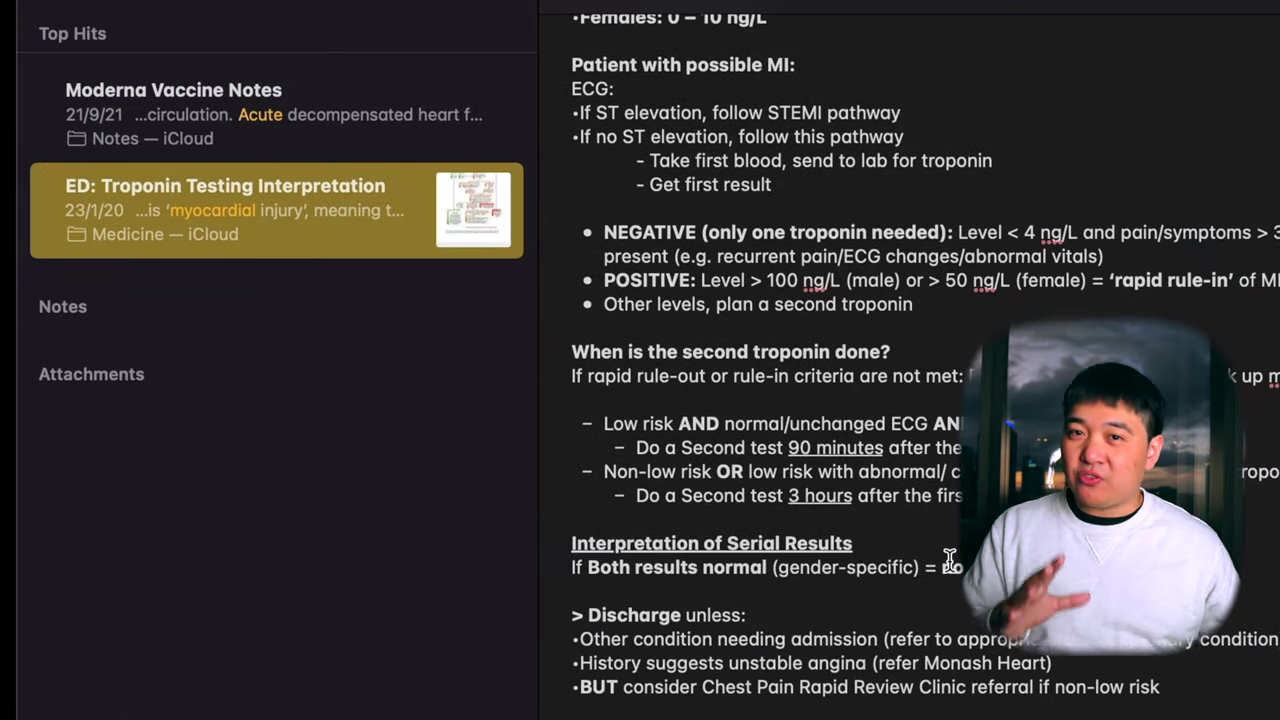
# Step: Look over the vault's graph view, then bring up the 18-07-2022 daily note
pyautogui.scroll(-3, 950, 557)
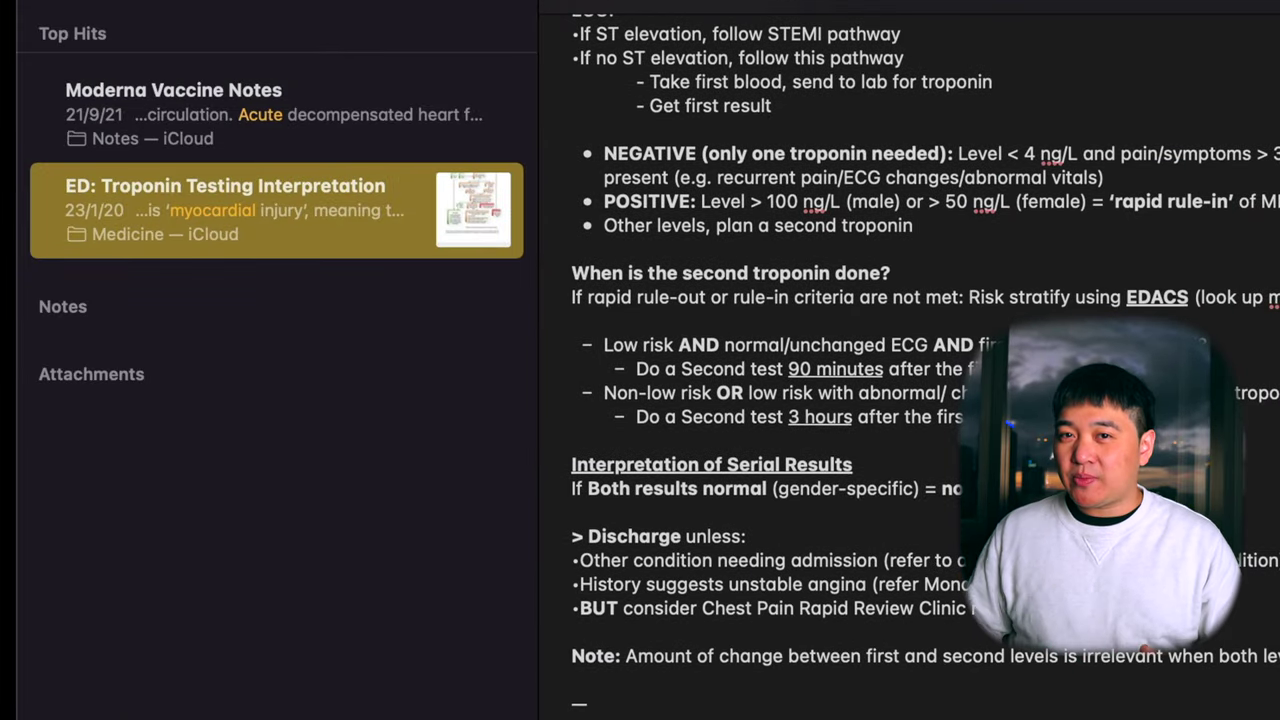
pyautogui.scroll(-1, 950, 557)
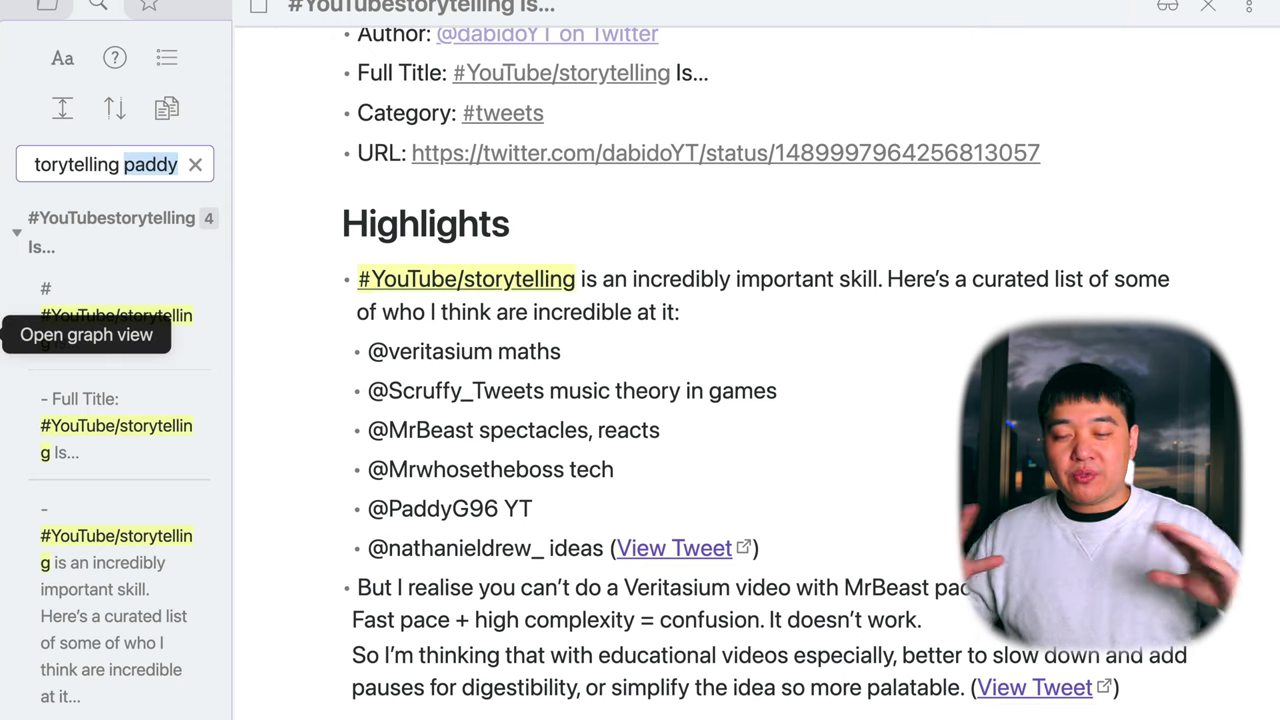
pyautogui.click(5, 330)
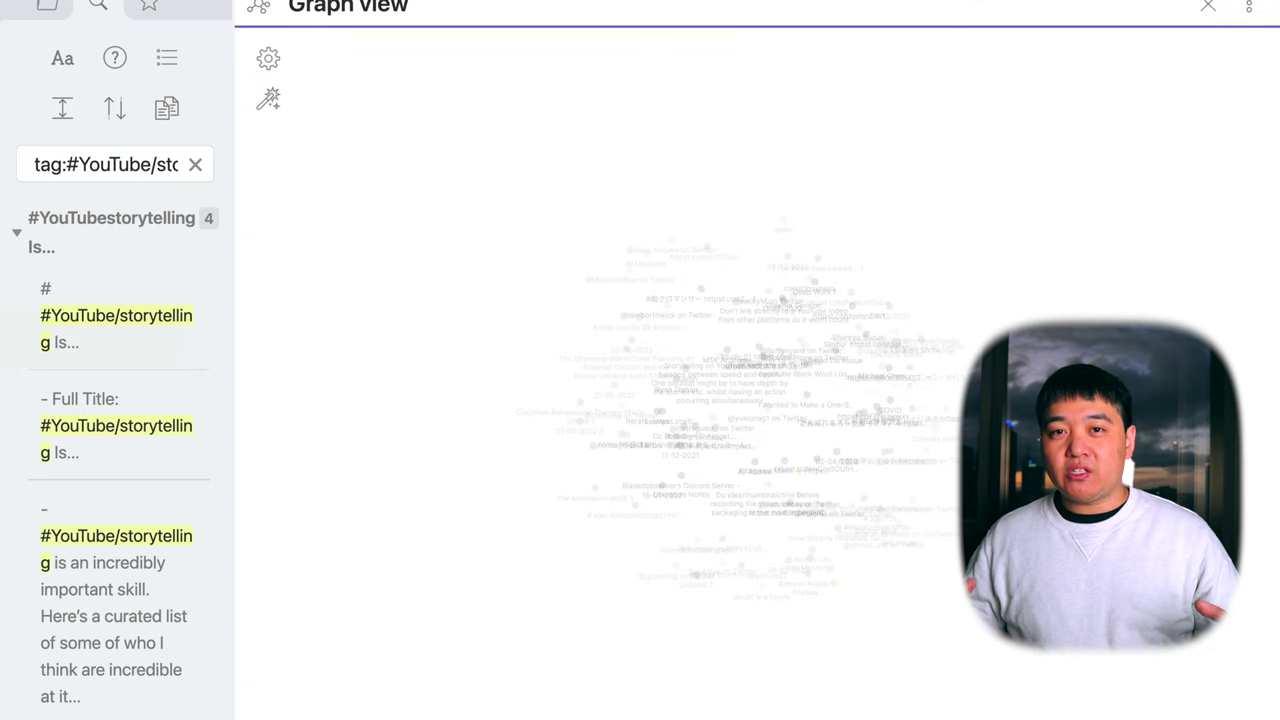
pyautogui.click(3, 386)
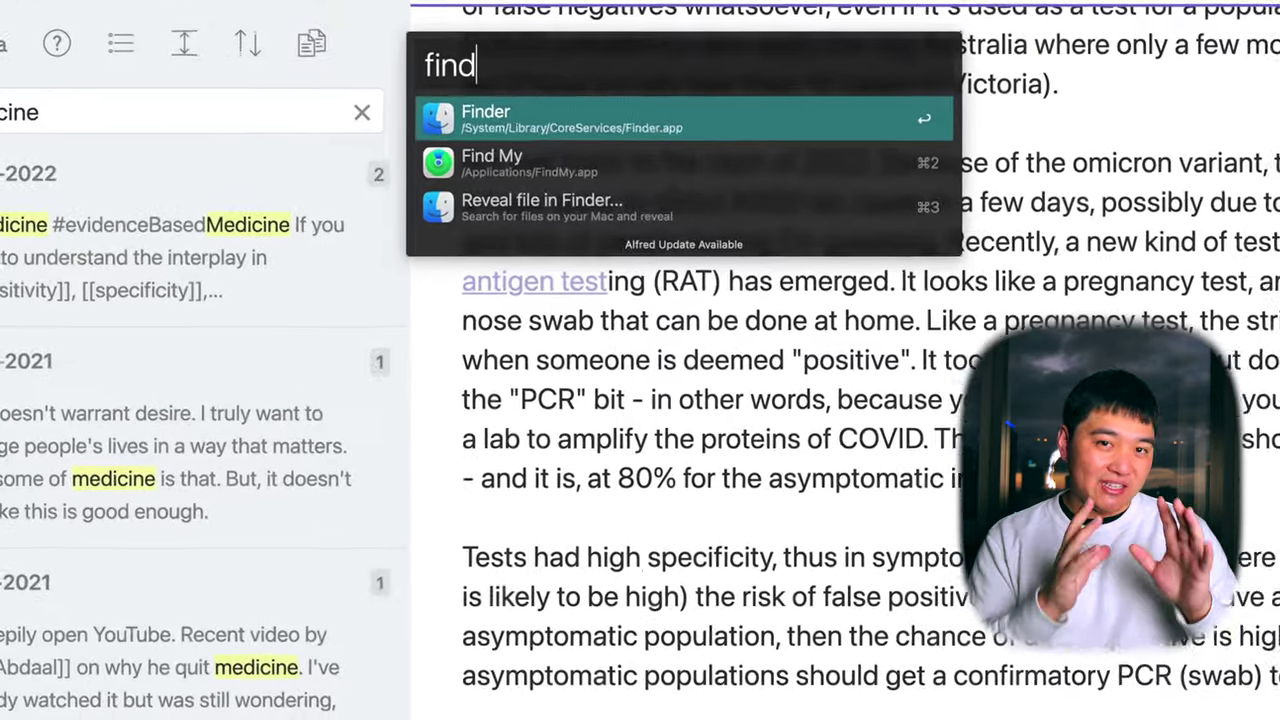
# Step: Search 'dabi' in Alfred to open the Dabi-sidian folder in Finder and expand 1. Daily Notes
pyautogui.press('BackSpace')
pyautogui.press('BackSpace')
pyautogui.press('BackSpace')
pyautogui.press('BackSpace')
pyautogui.write("'dabi")
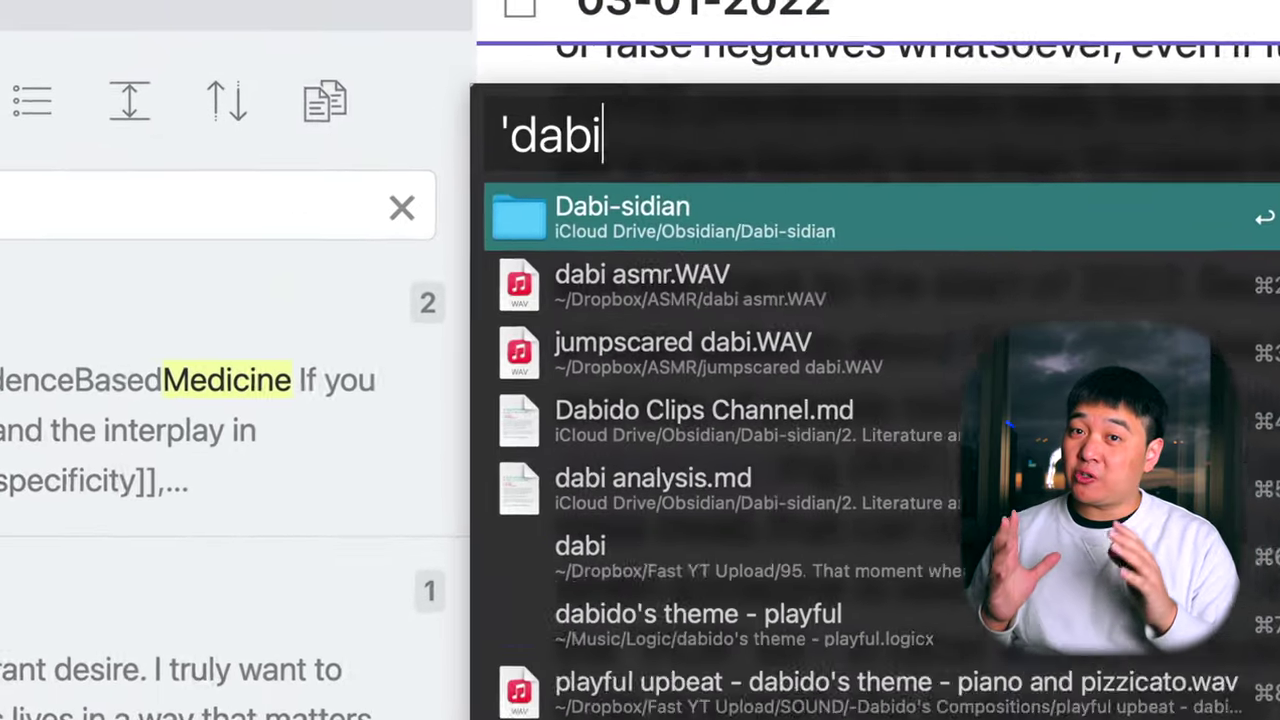
pyautogui.press('Return')
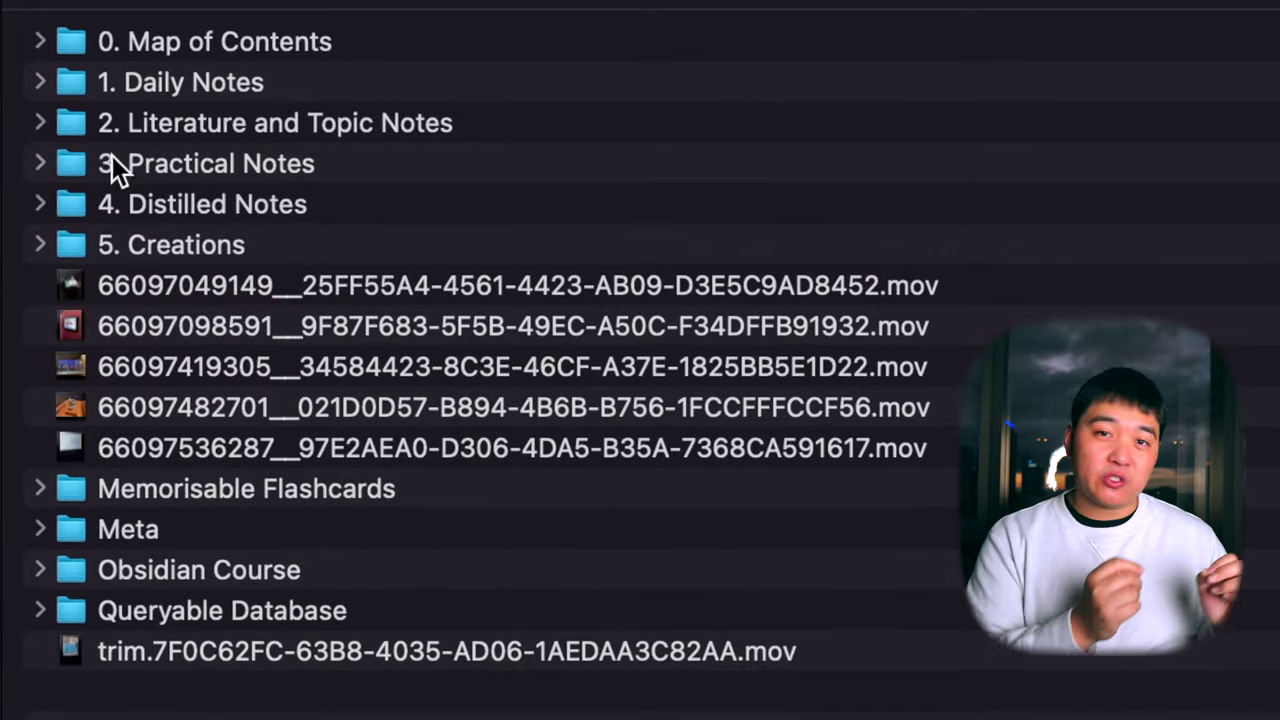
pyautogui.click(38, 84)
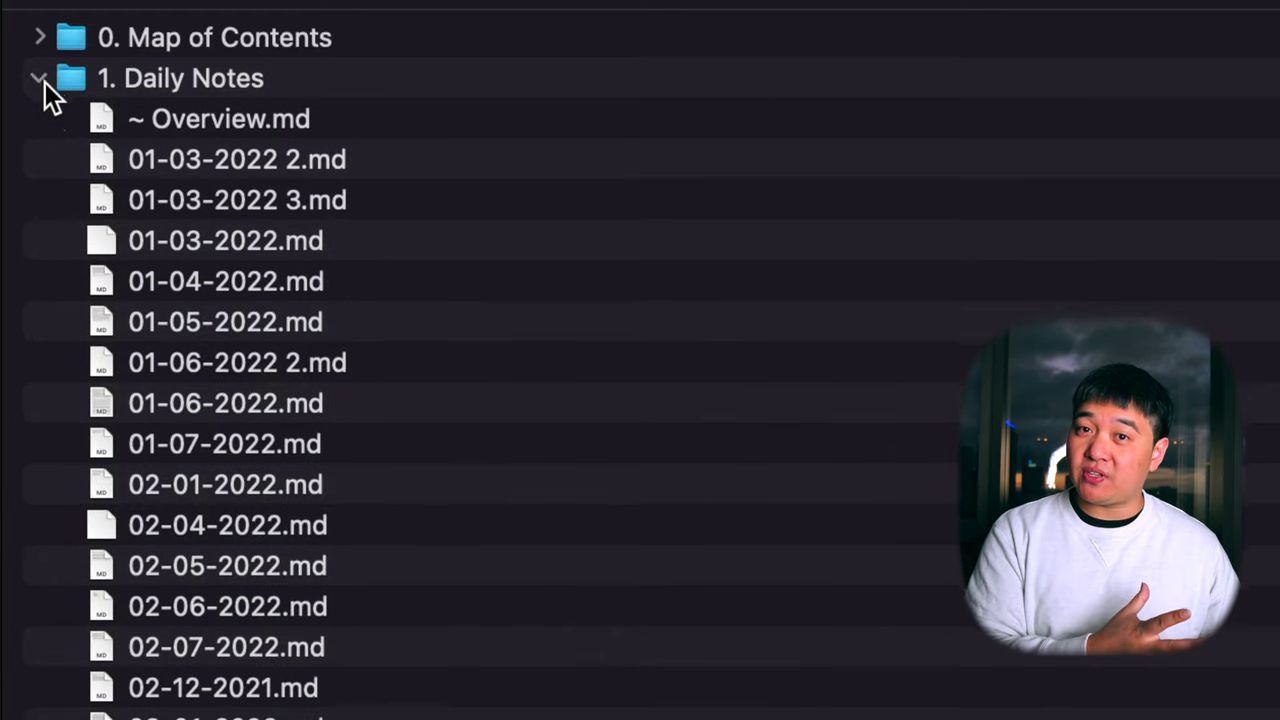
pyautogui.scroll(-1, 48, 100)
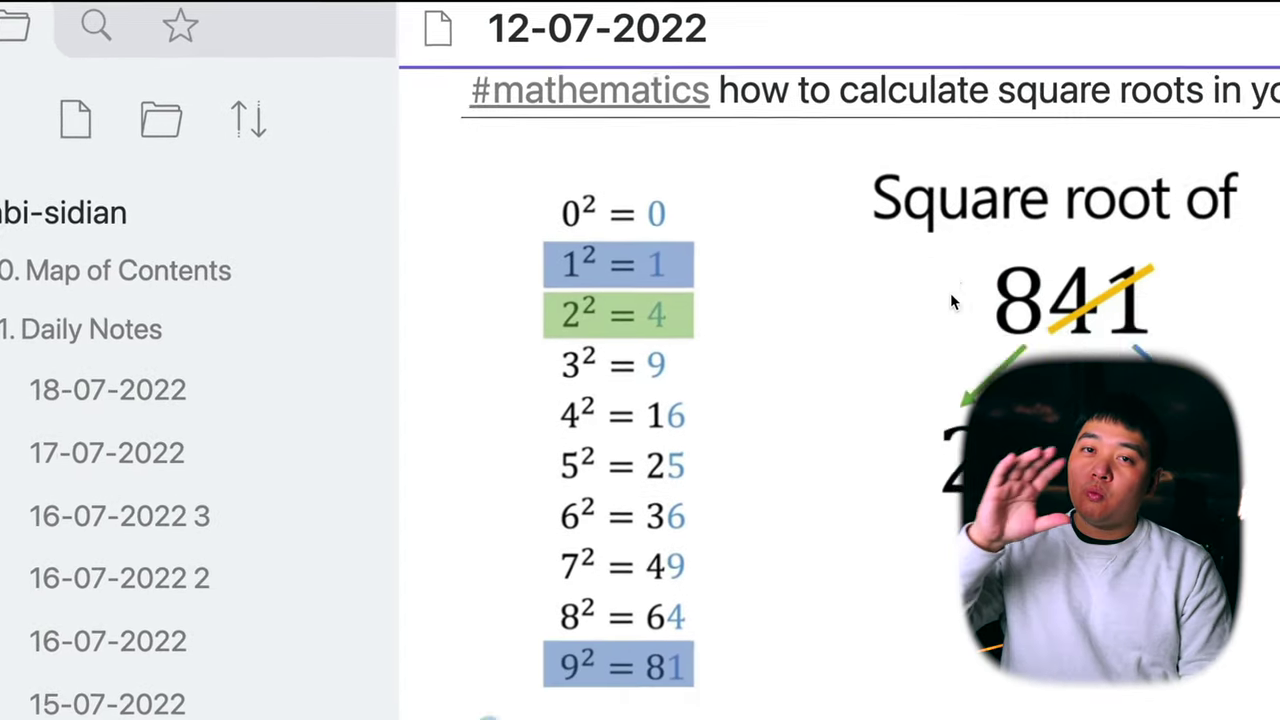
# Step: Type [ at the start of all four bullet items under the More heading with multiple cursors
pyautogui.scroll(-10, 846, 280)
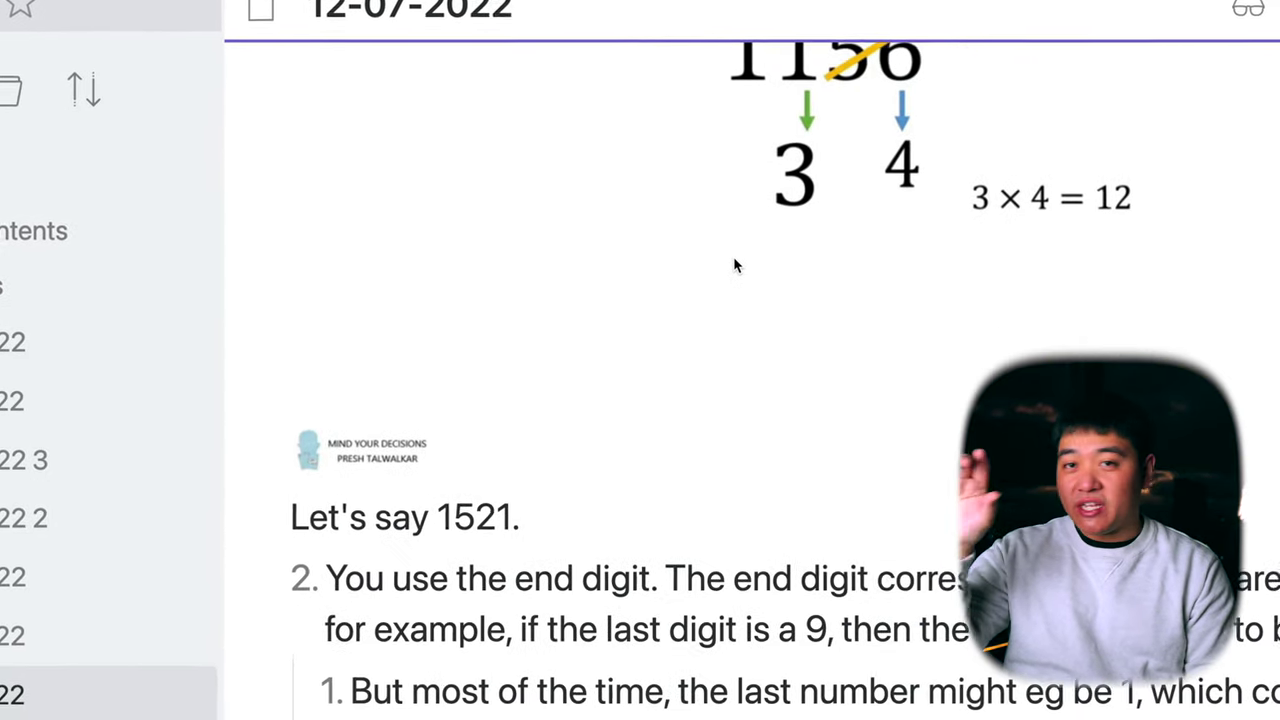
pyautogui.scroll(-3, 733, 265)
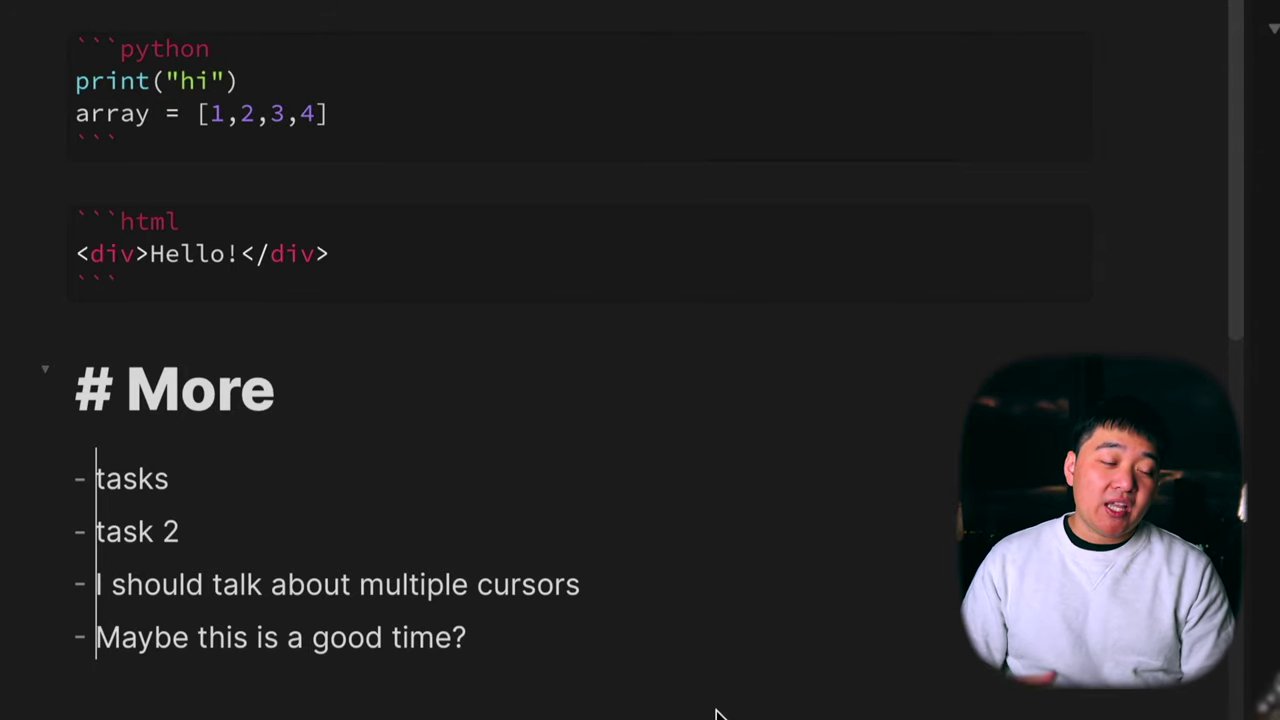
pyautogui.write('[')
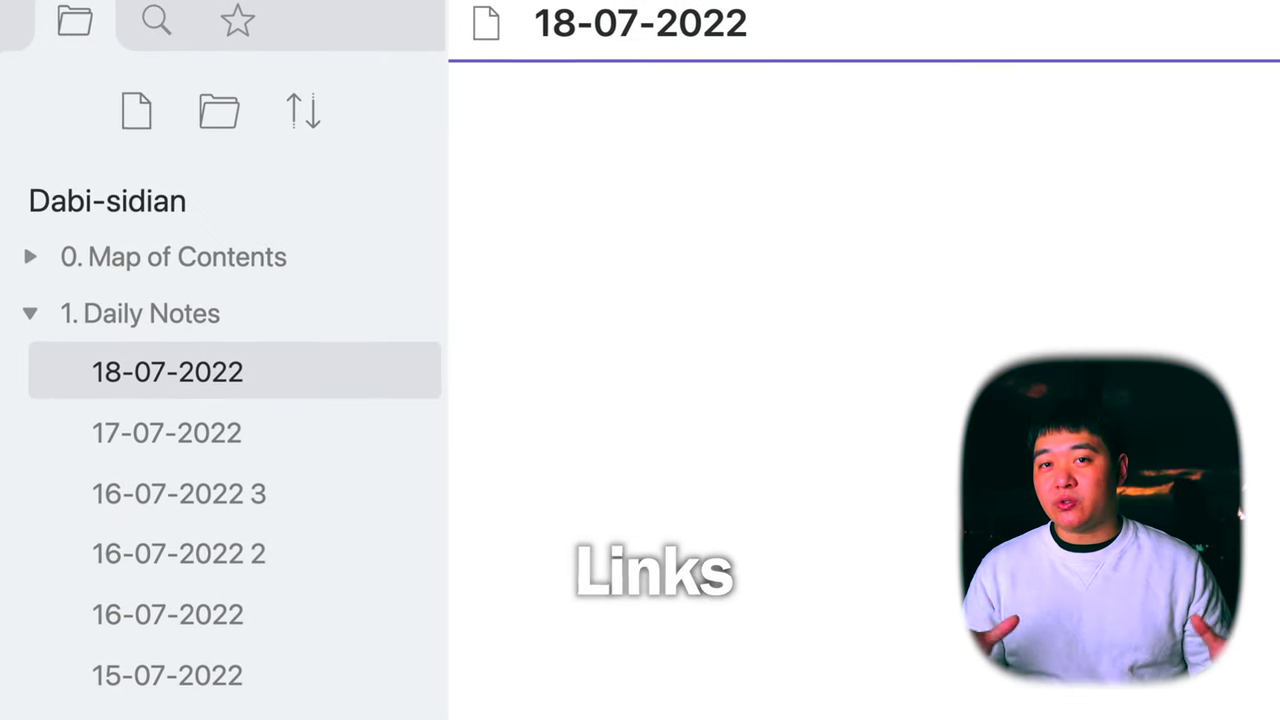
# Step: Replace the 'Here's a lin' sample line with a [[37% rule]] link
pyautogui.write("Here's a ")
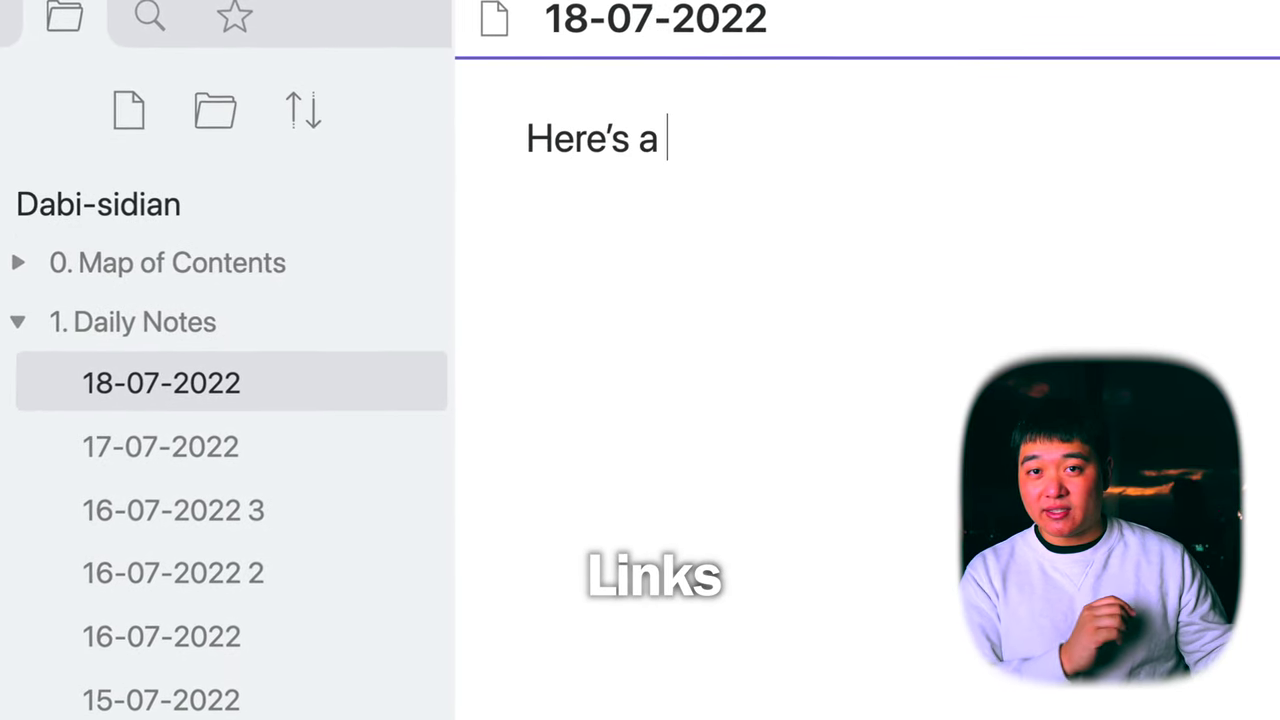
pyautogui.write('link.')
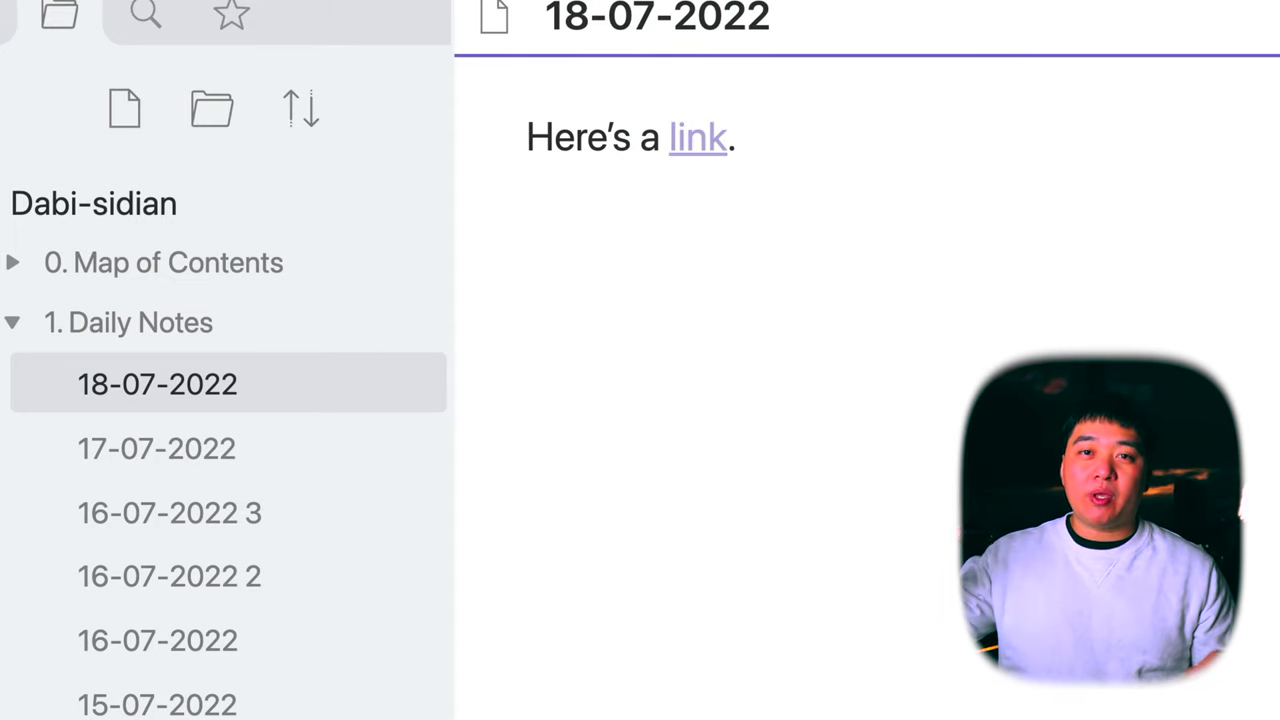
pyautogui.hotkey('ctrl', 'a')
pyautogui.press('BackSpace')
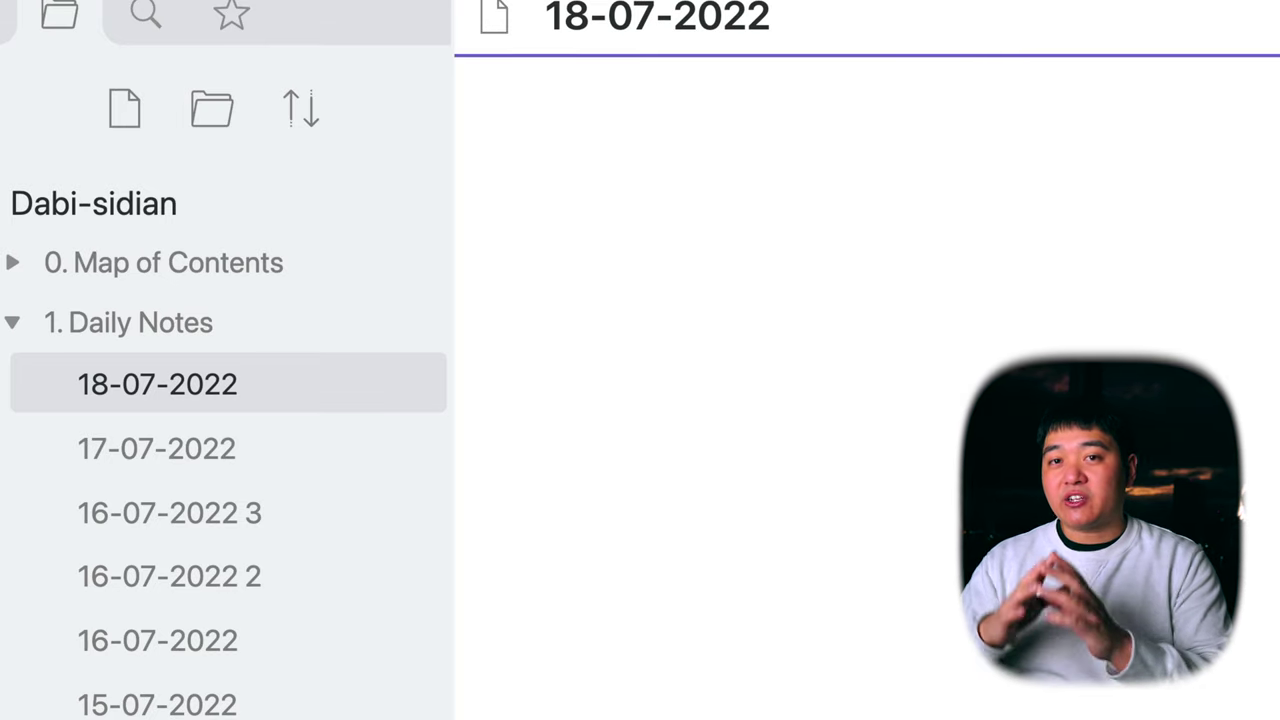
pyautogui.write('[[37')
pyautogui.press('Return')
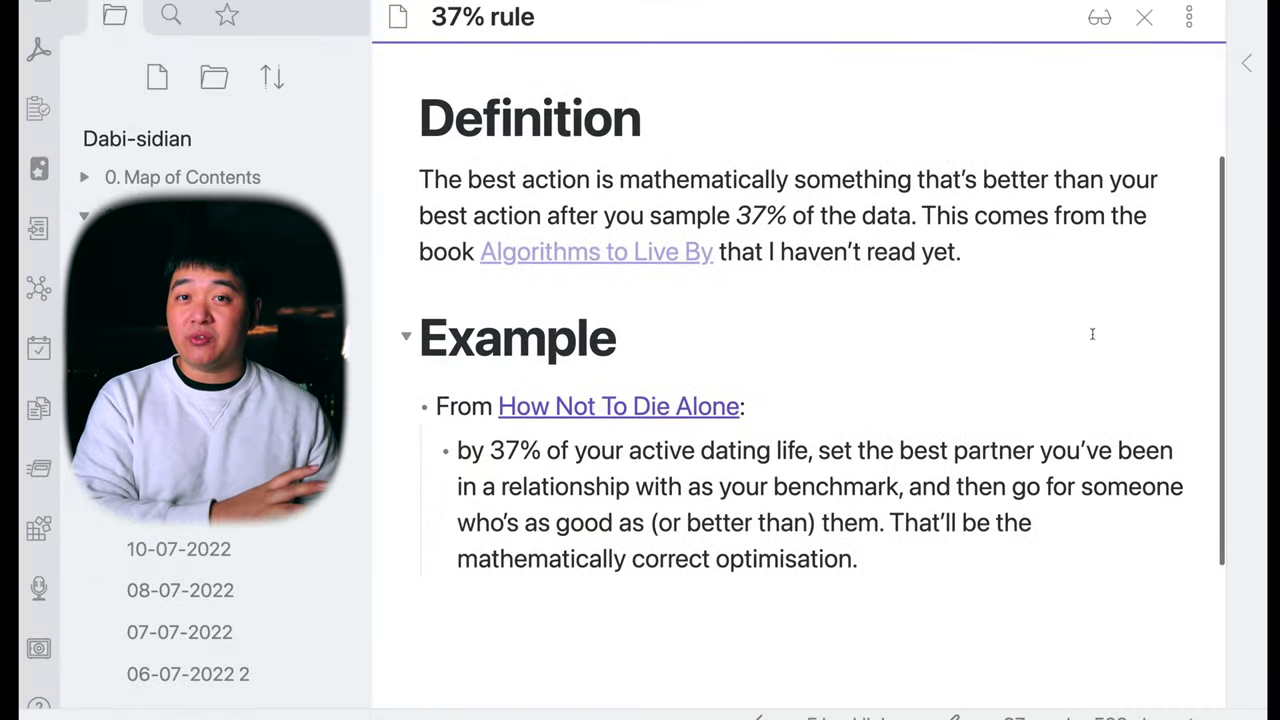
pyautogui.tripleClick(977, 537)
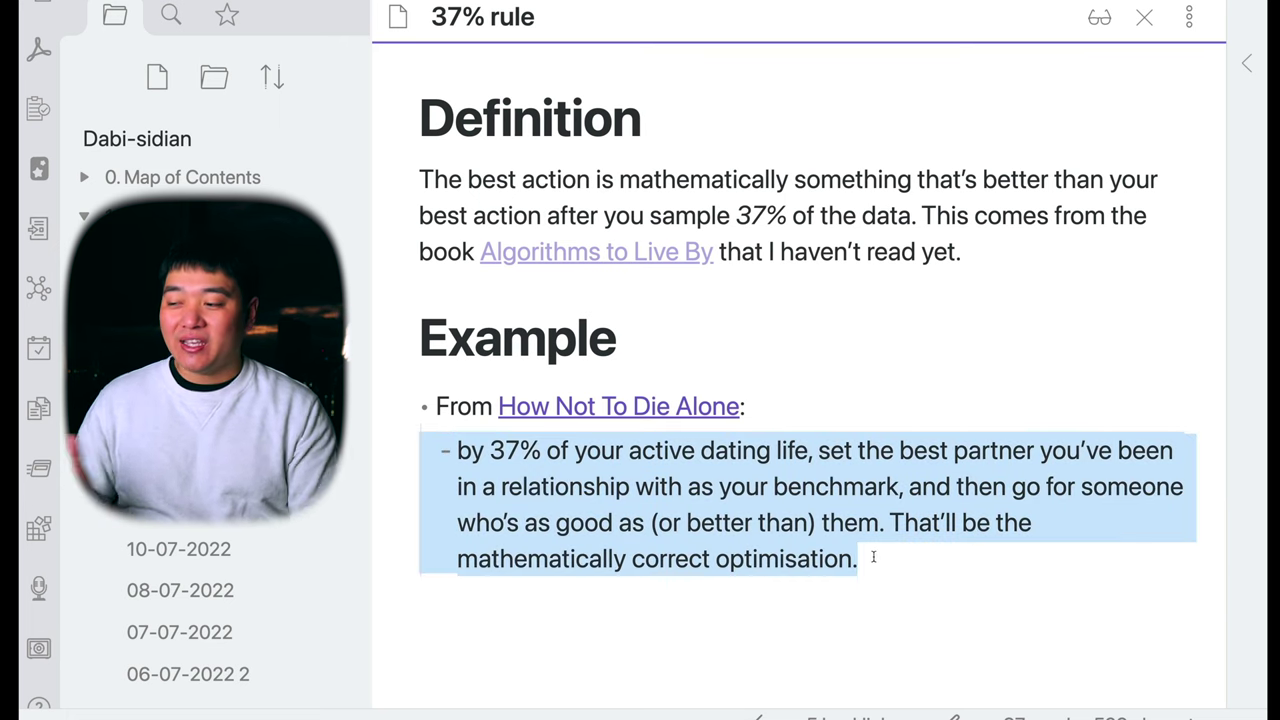
pyautogui.click(665, 624)
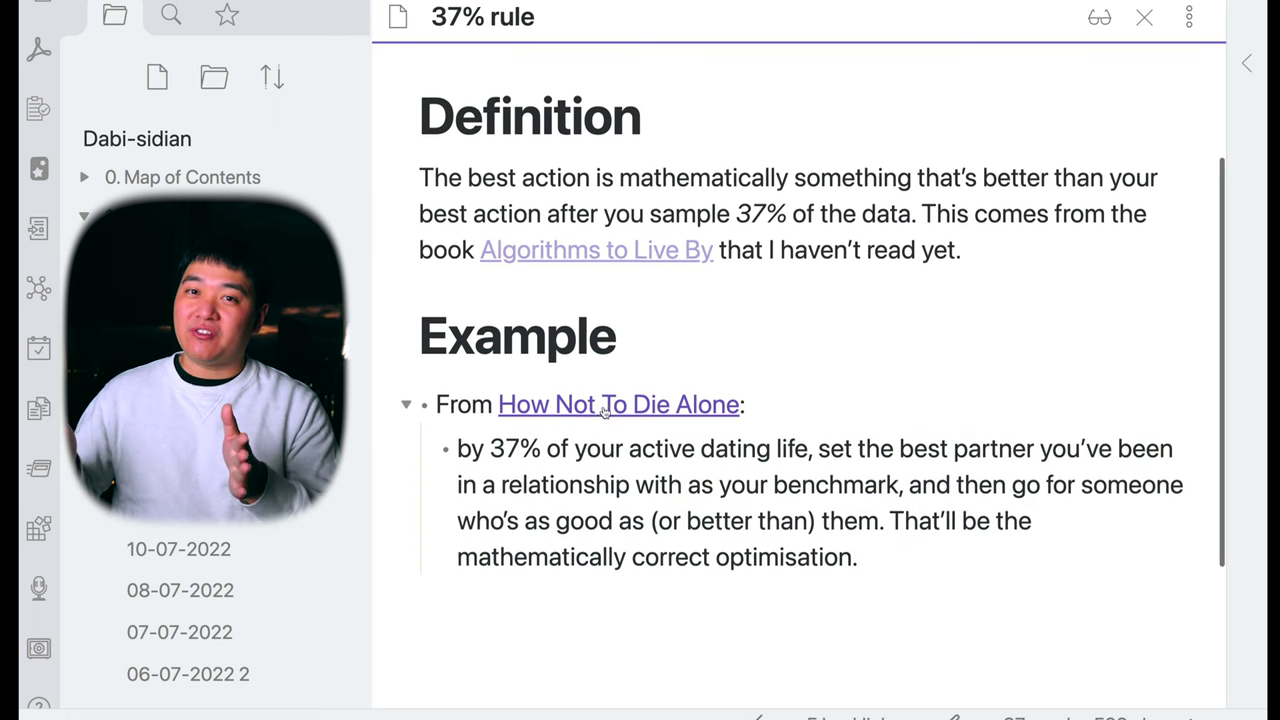
pyautogui.scroll(-1, 606, 410)
pyautogui.click(602, 404)
pyautogui.scroll(-5, 631, 404)
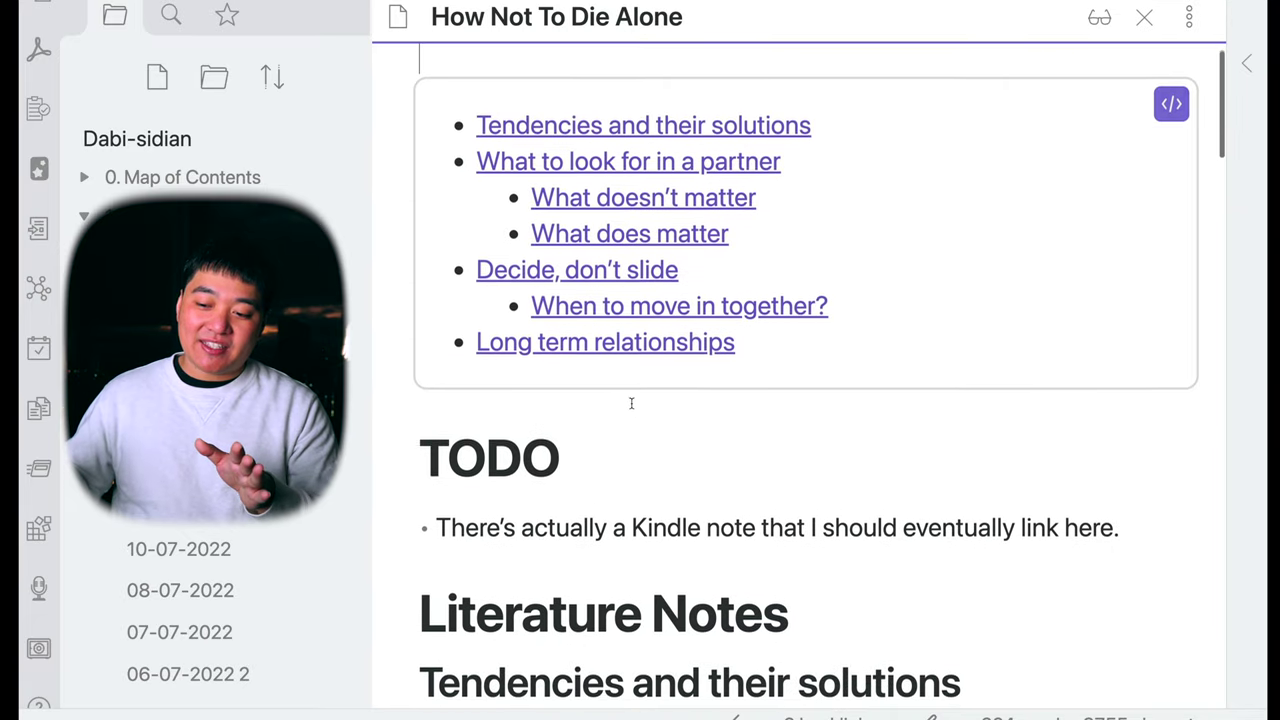
pyautogui.scroll(-10, 634, 408)
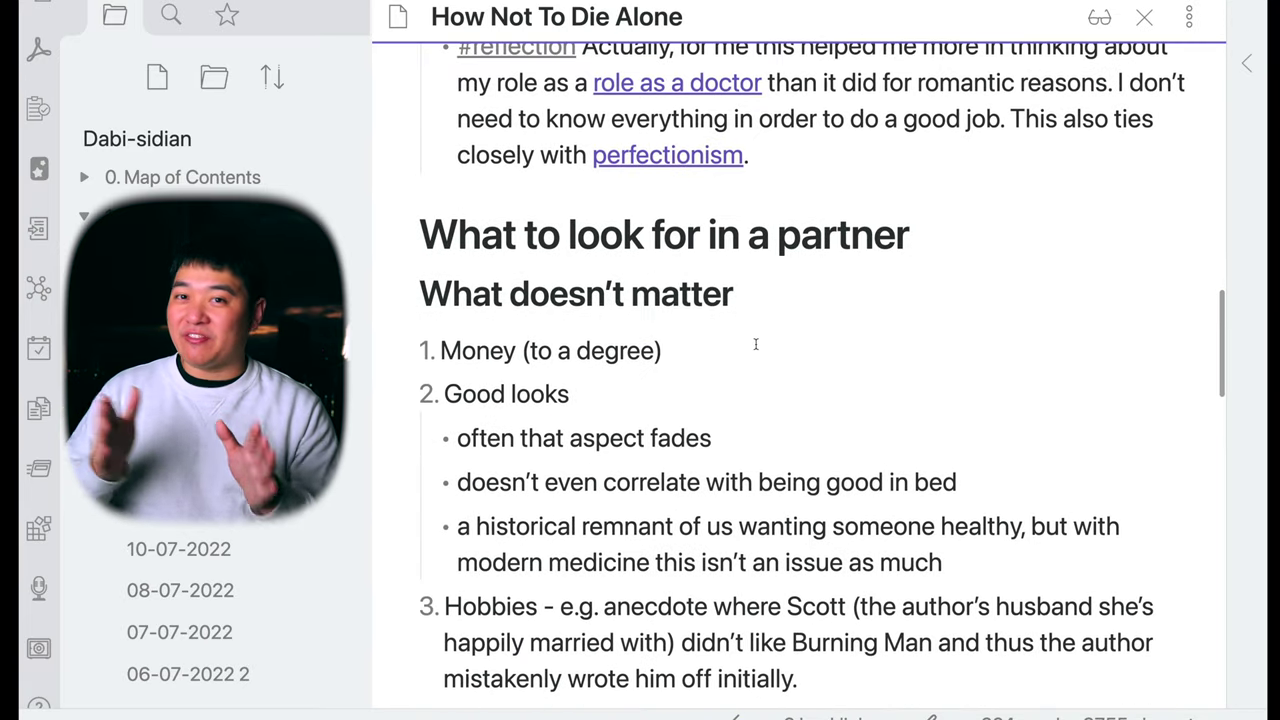
pyautogui.scroll(6, 760, 360)
pyautogui.scroll(4, 772, 373)
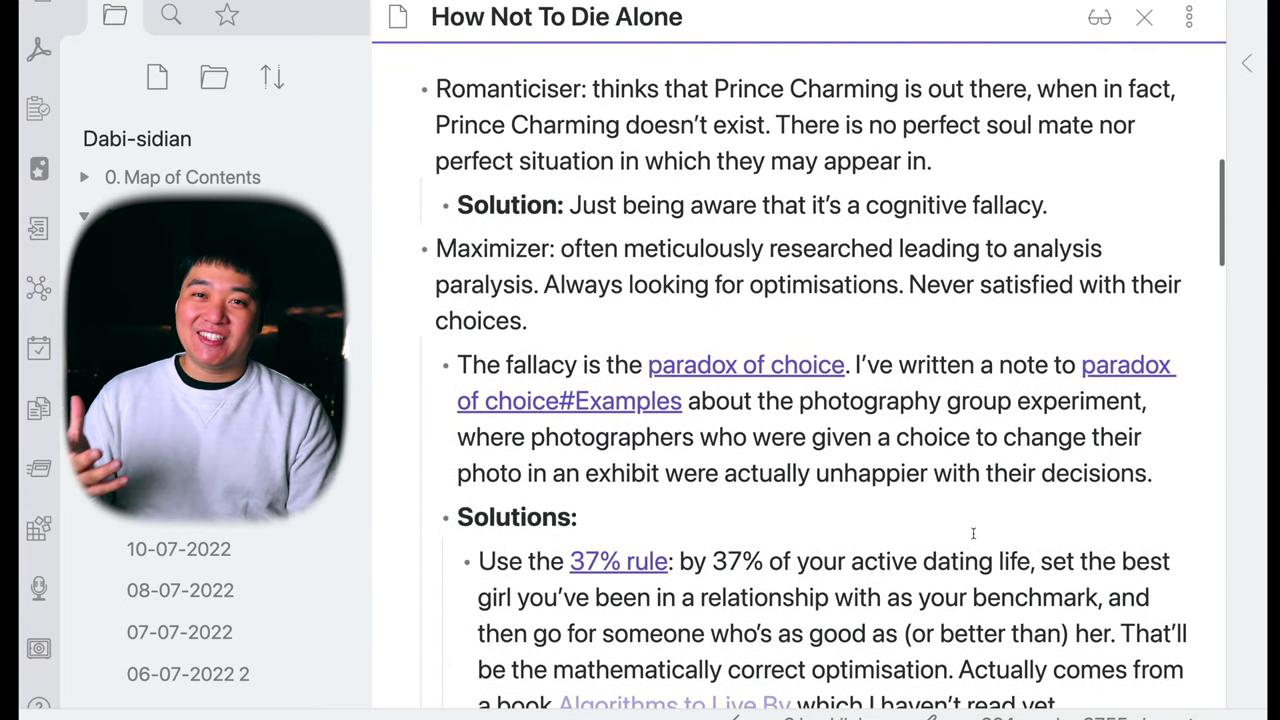
pyautogui.tripleClick(909, 600)
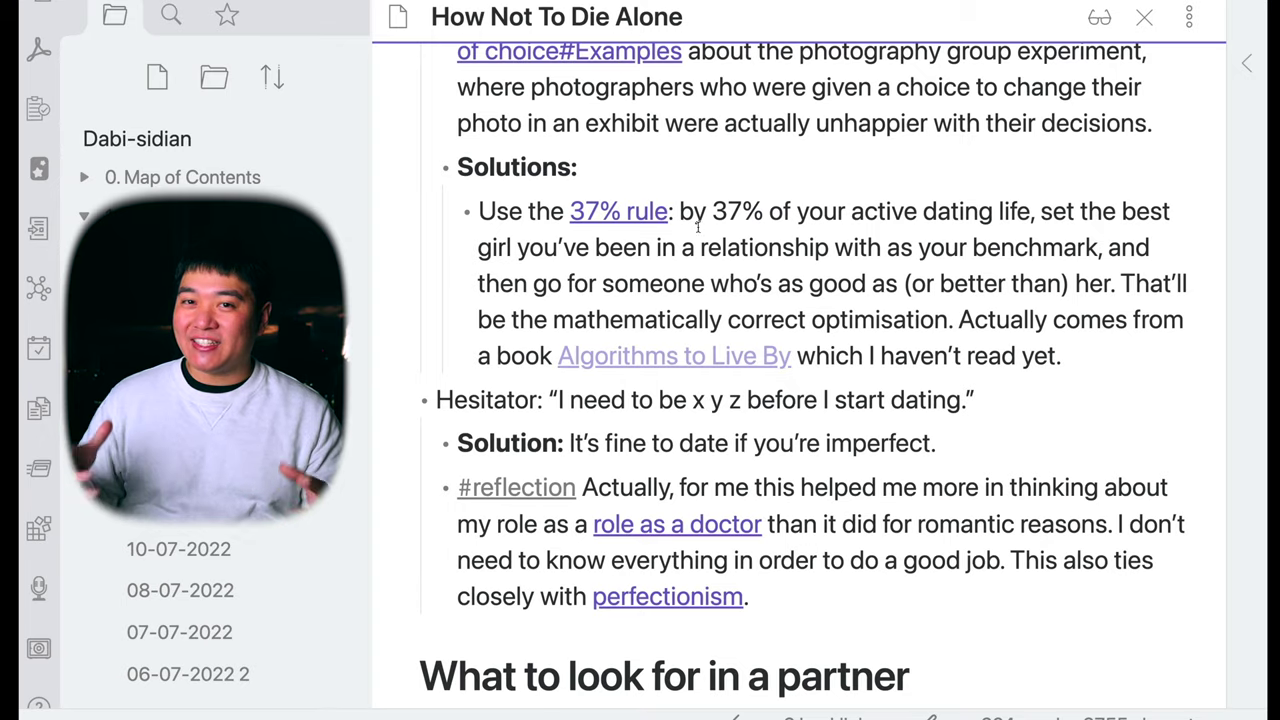
pyautogui.click(630, 131)
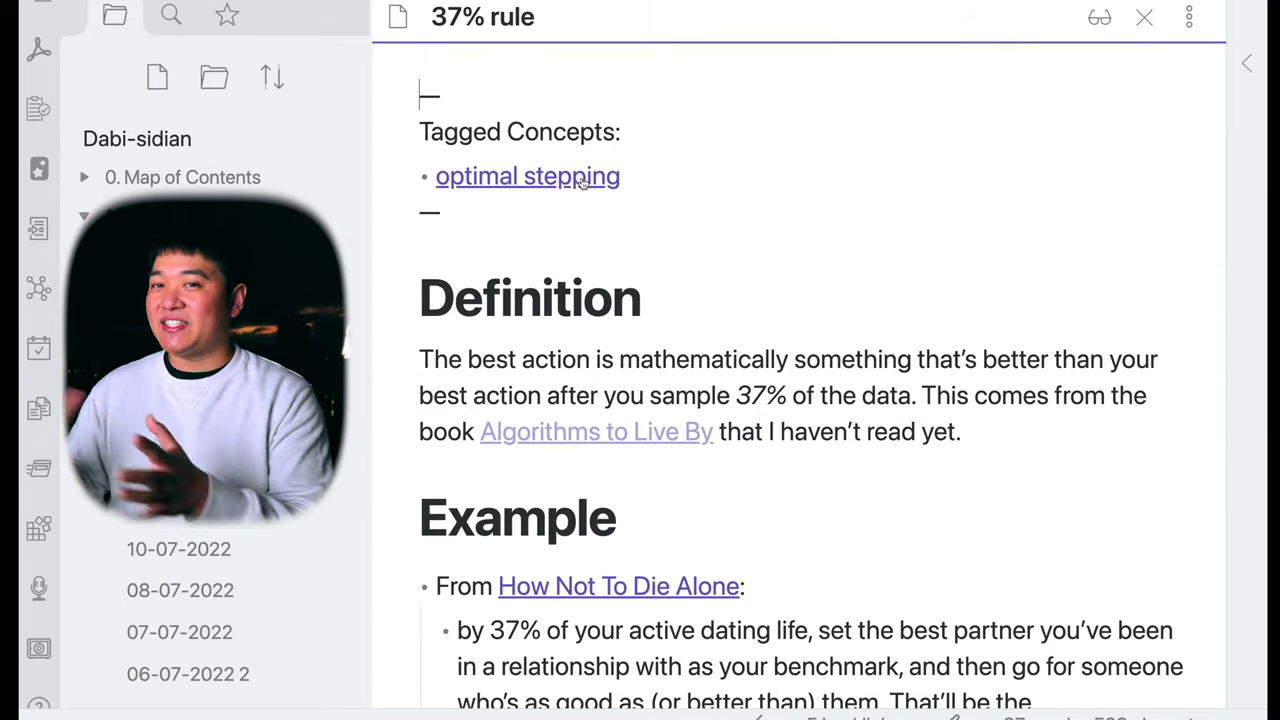
pyautogui.click(472, 184)
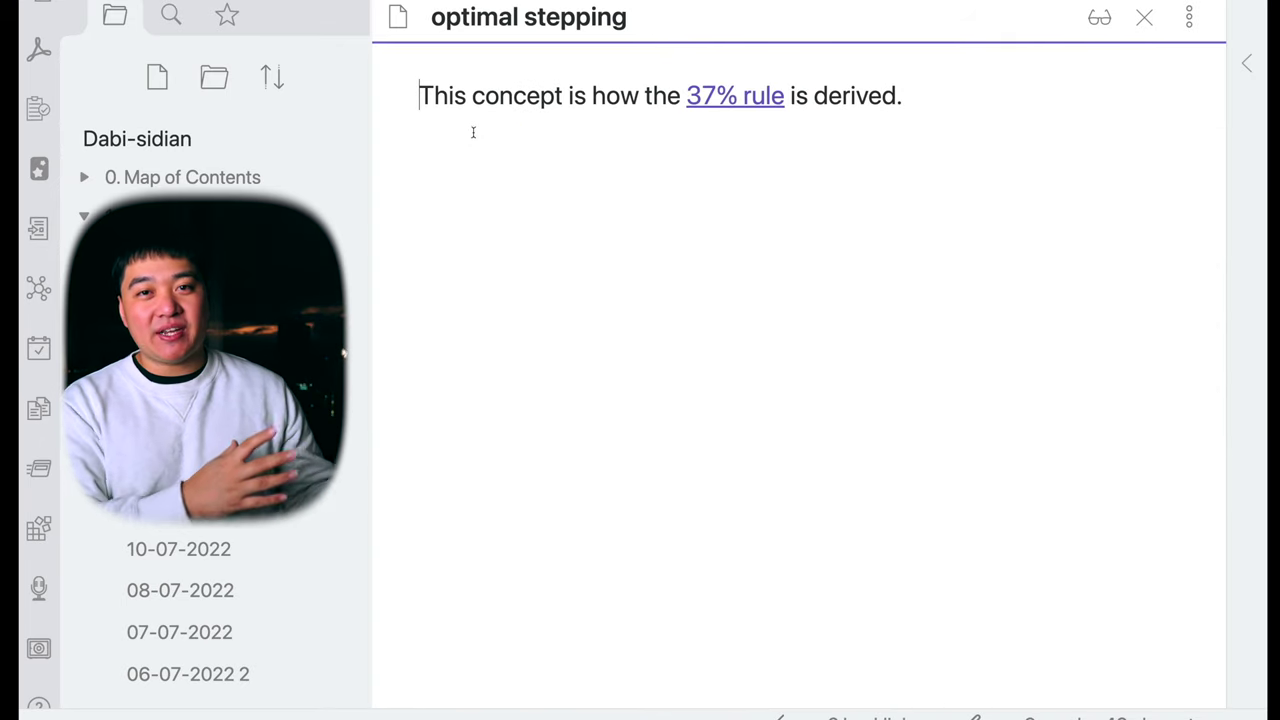
pyautogui.hotkey('ctrl', 'alt', 'Left')
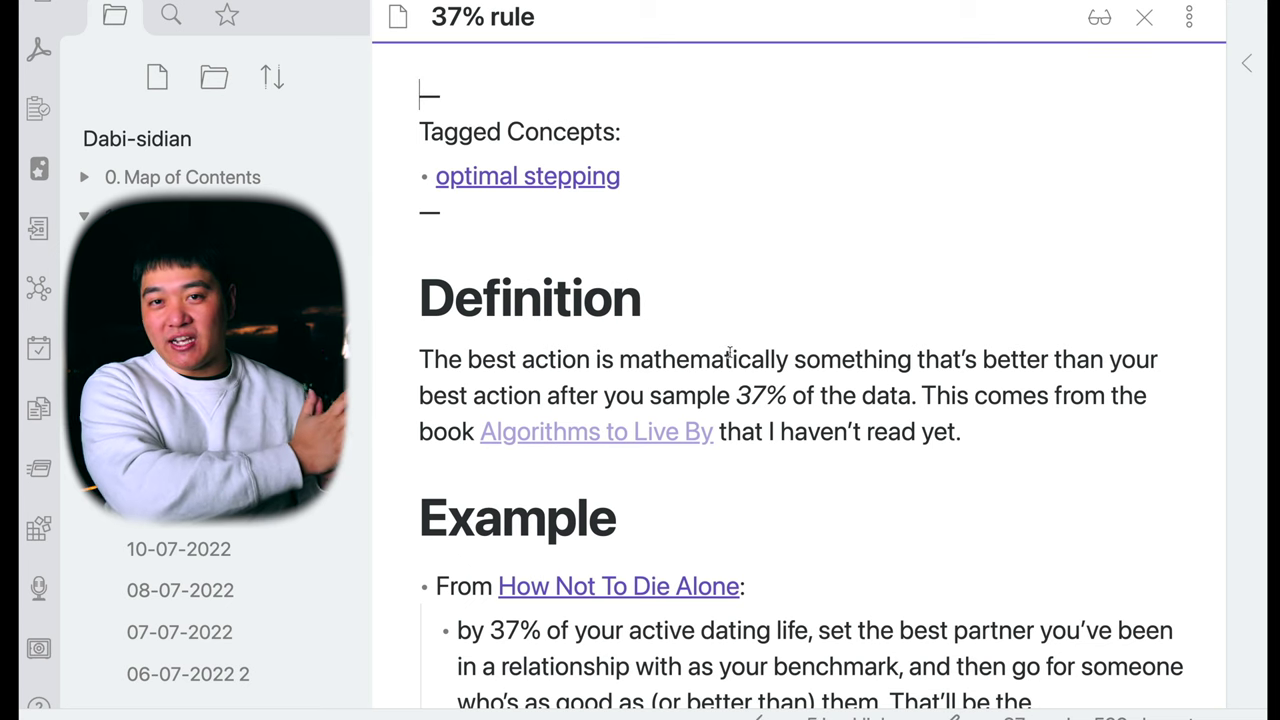
pyautogui.scroll(-1, 729, 352)
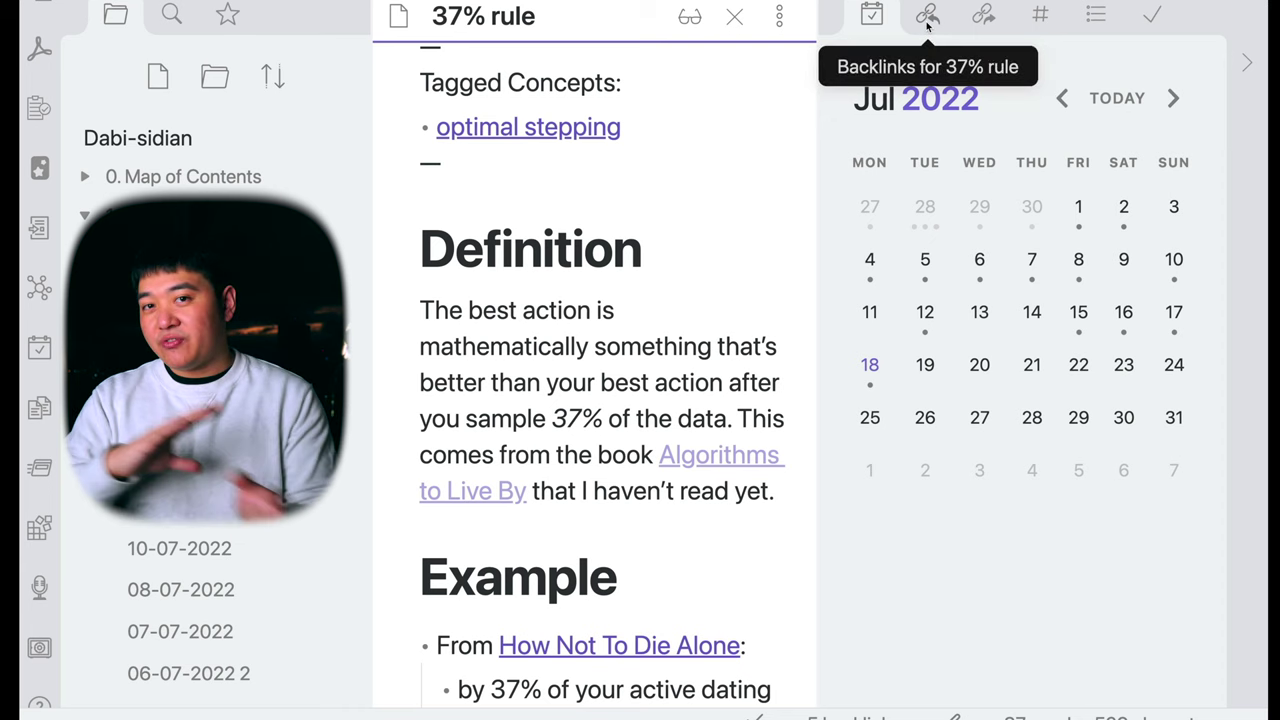
pyautogui.click(928, 16)
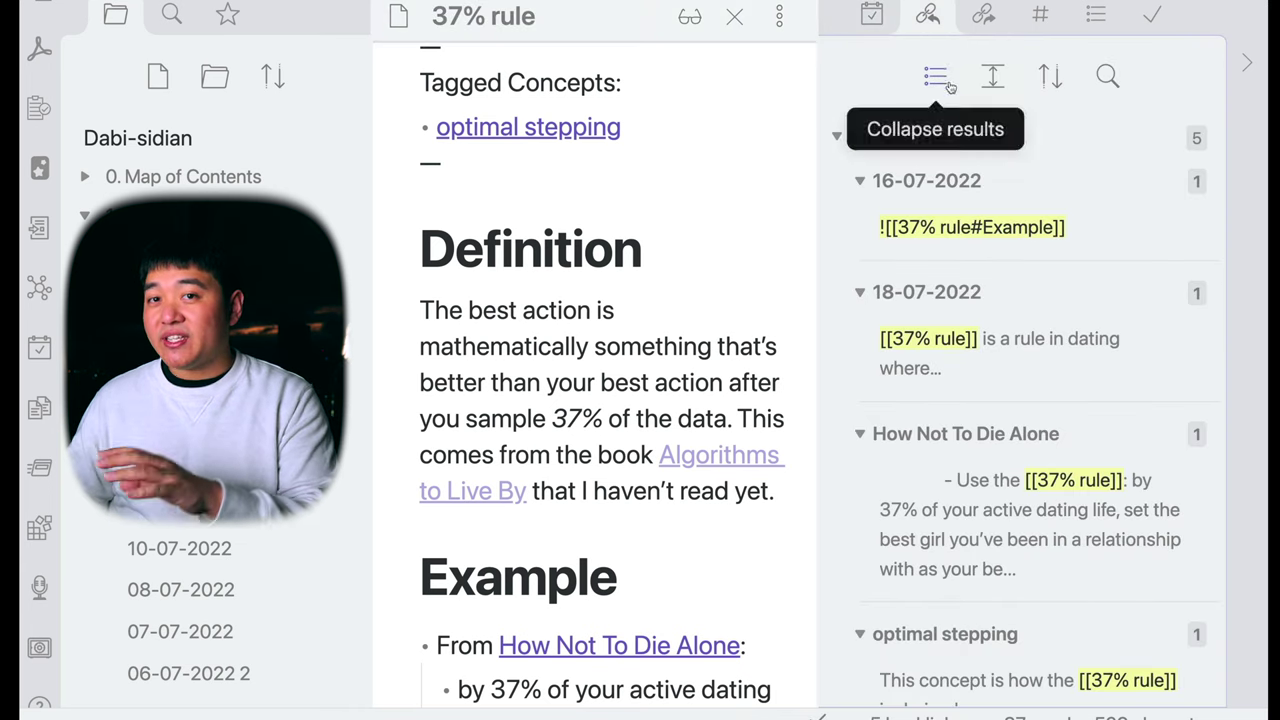
# Step: Follow backlinks to How Not To Die Alone and 37% rule, then hide the right sidebar and open Search
pyautogui.scroll(-1, 1012, 480)
pyautogui.click(1008, 478)
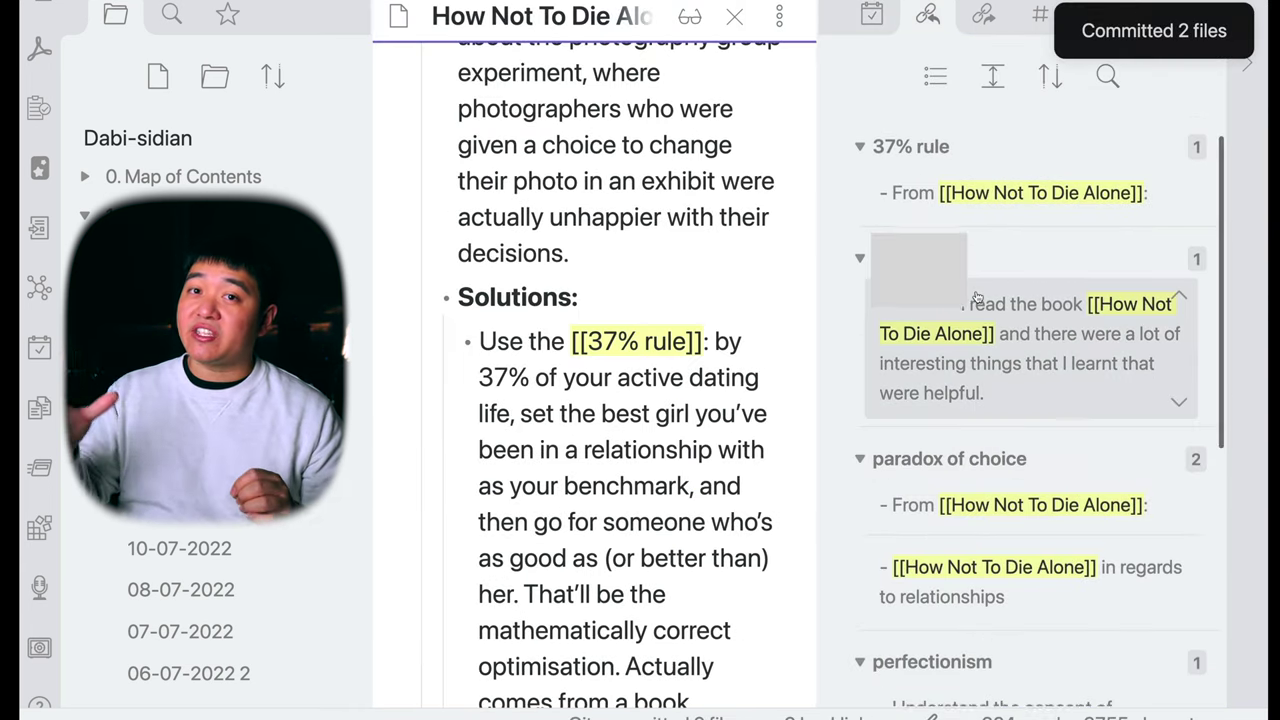
pyautogui.scroll(1, 977, 298)
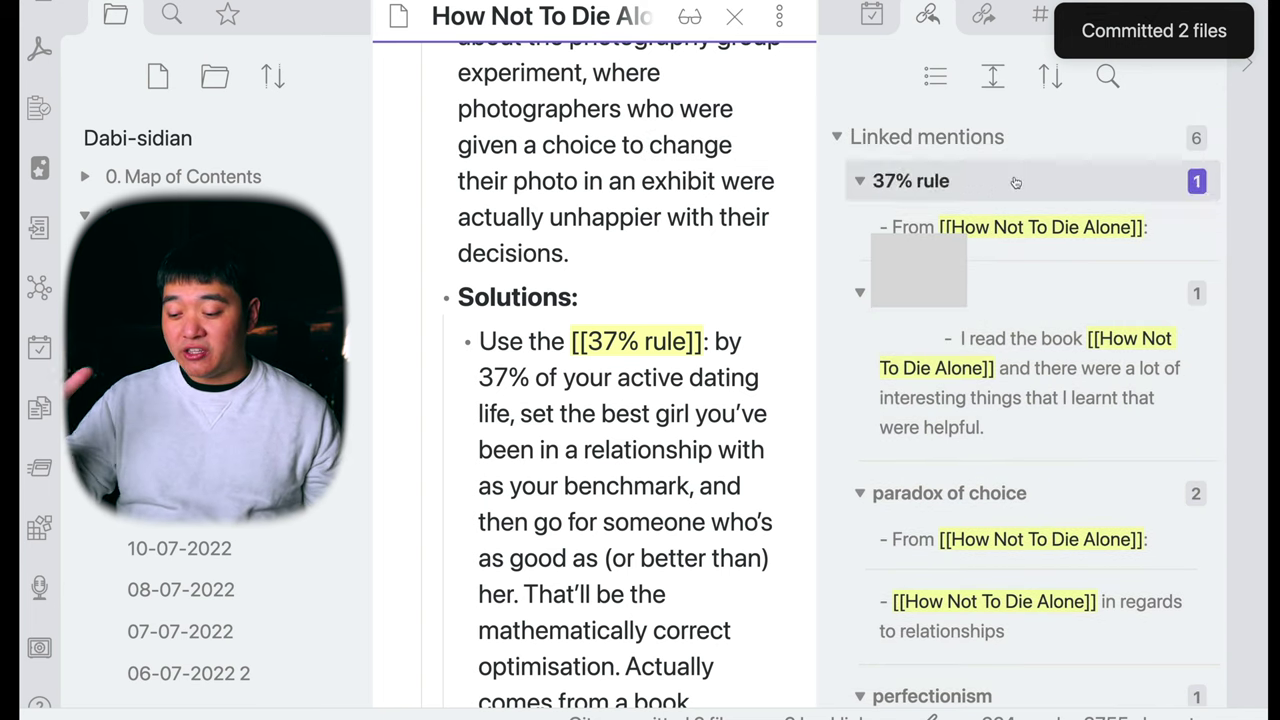
pyautogui.click(837, 136)
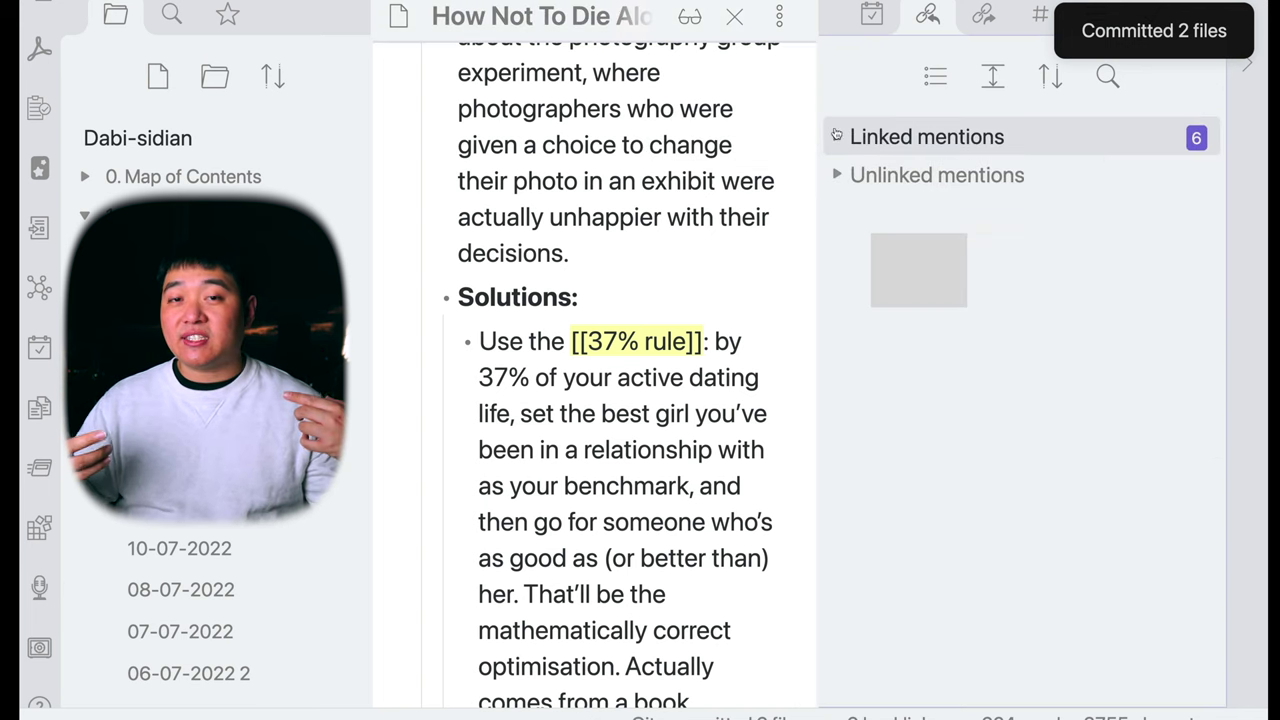
pyautogui.click(845, 138)
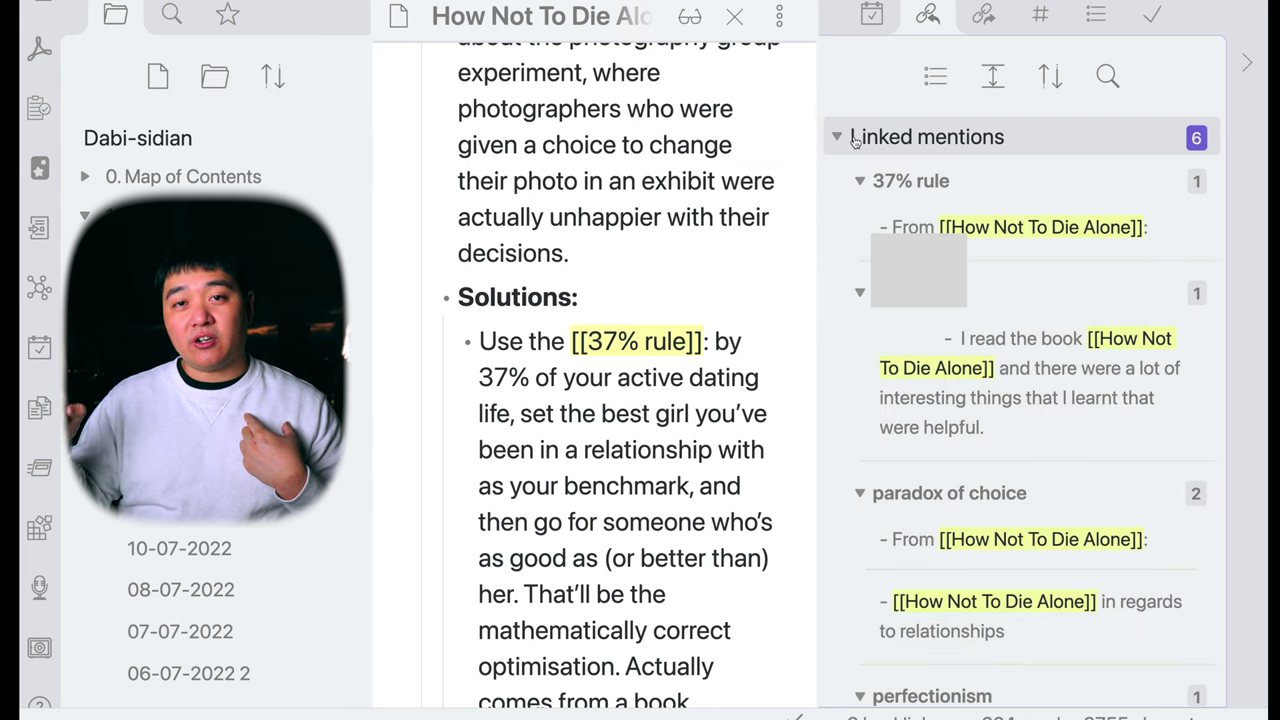
pyautogui.click(1010, 228)
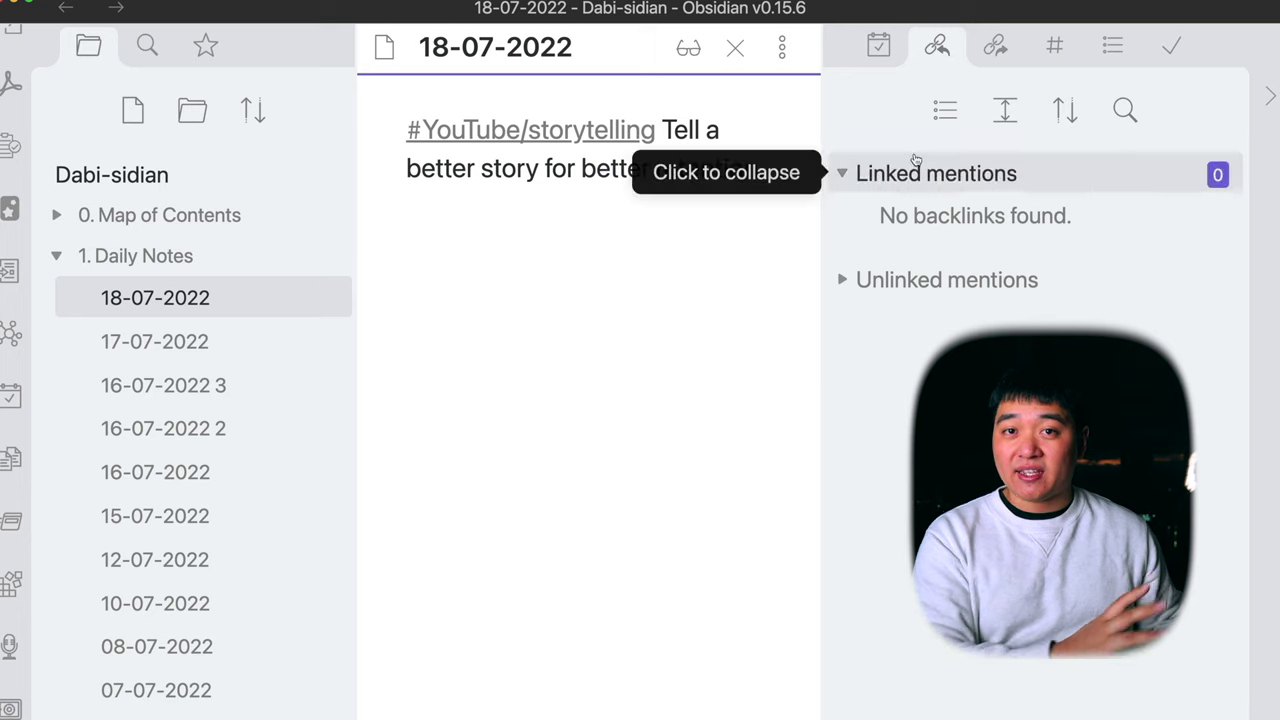
pyautogui.click(1269, 95)
pyautogui.click(138, 48)
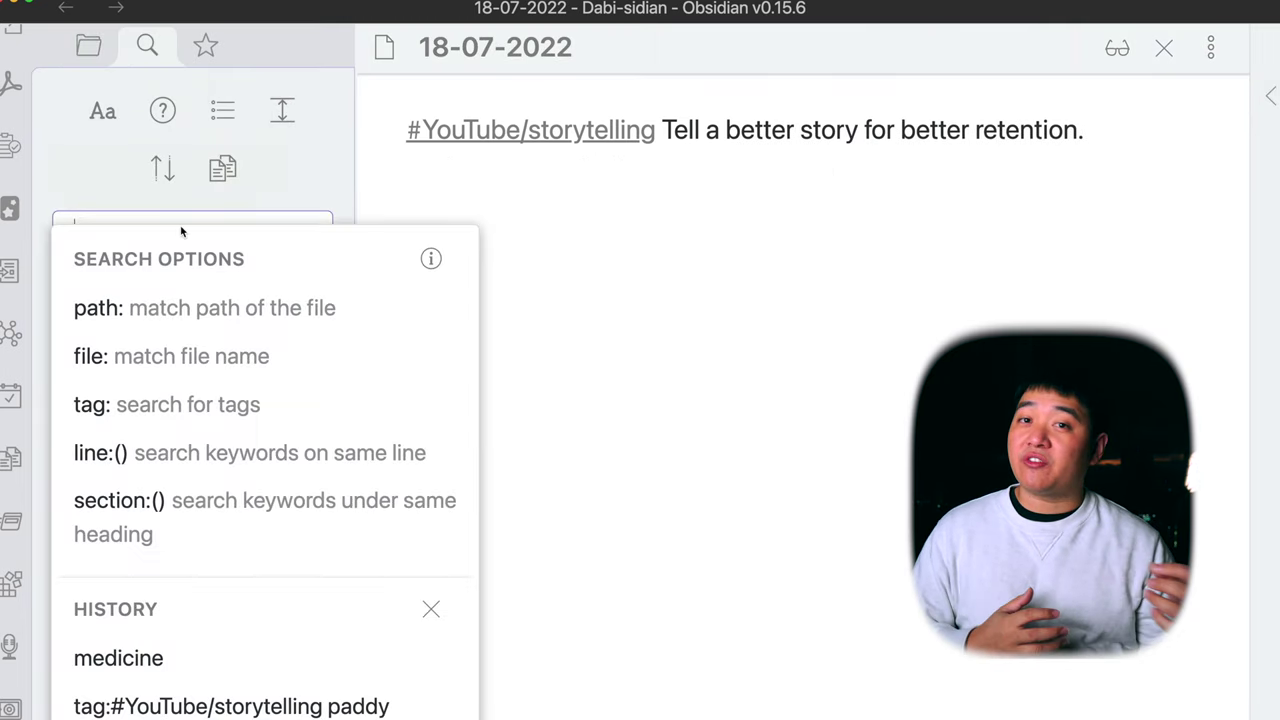
# Step: Search tag #YouTube/storytelling plus "paddy galloway" and open the 03-03-2022 result
pyautogui.click(123, 410)
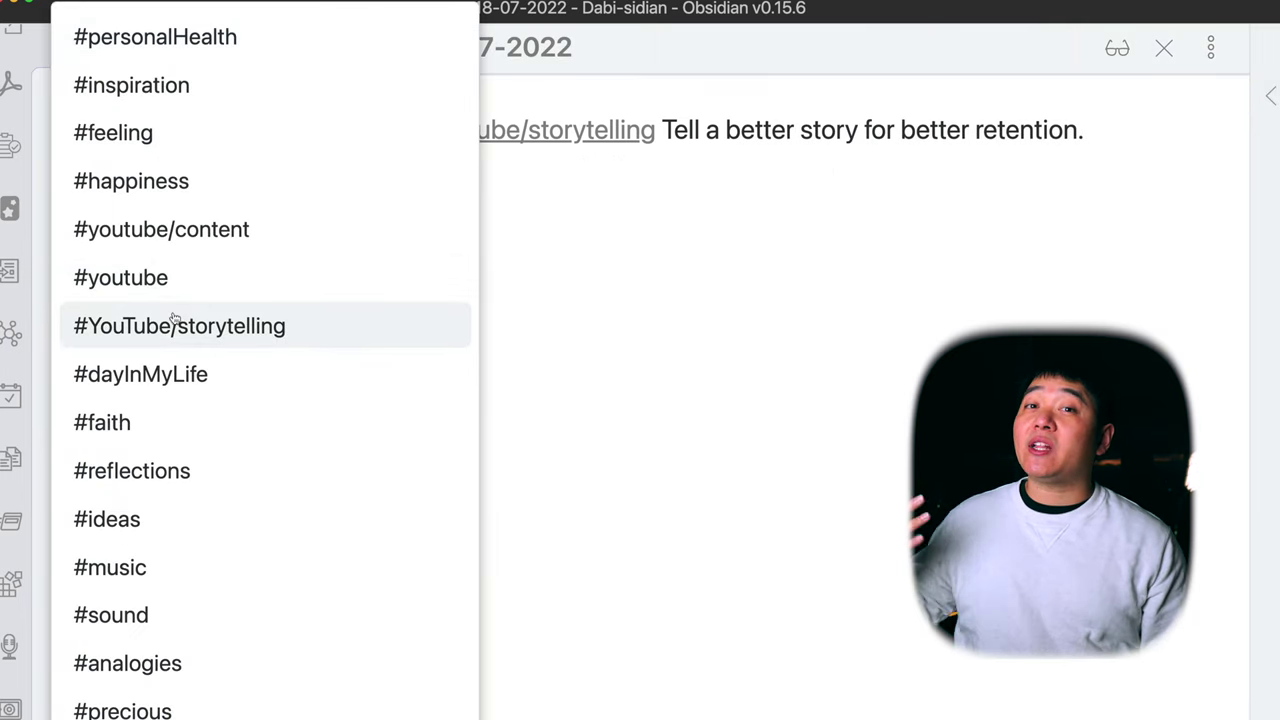
pyautogui.click(171, 324)
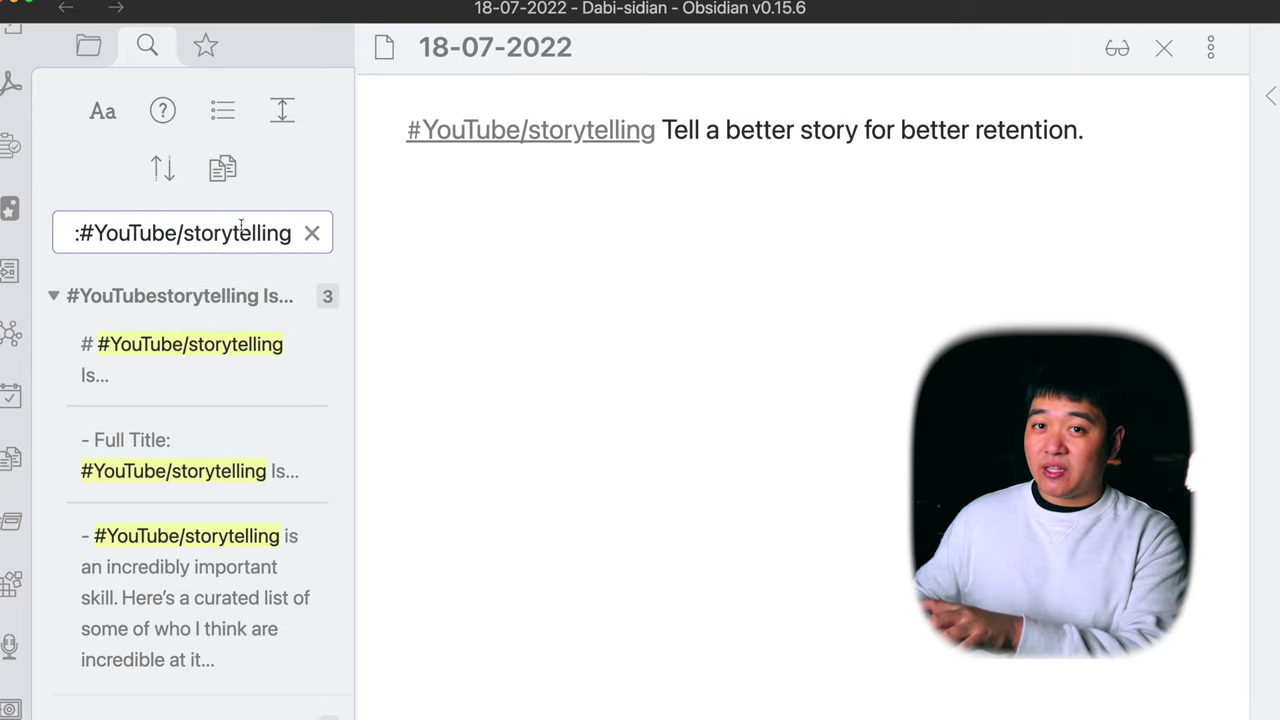
pyautogui.write('"paddy galloway')
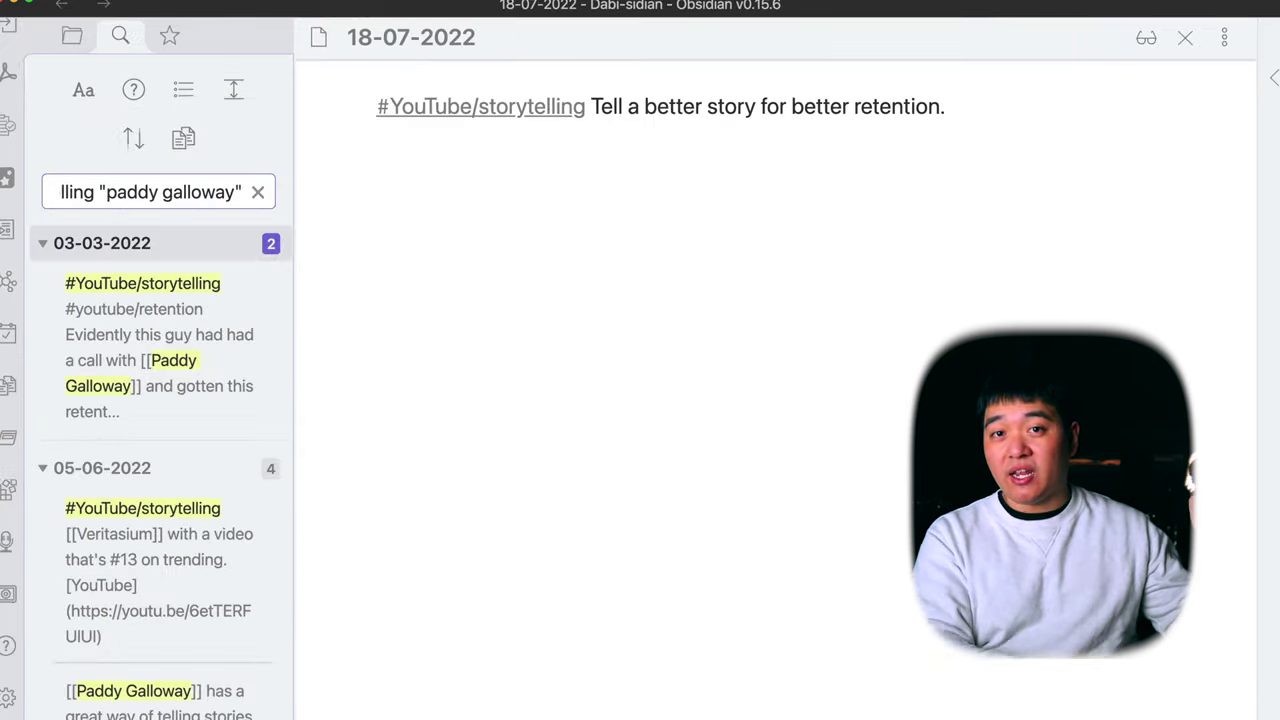
pyautogui.click(515, 248)
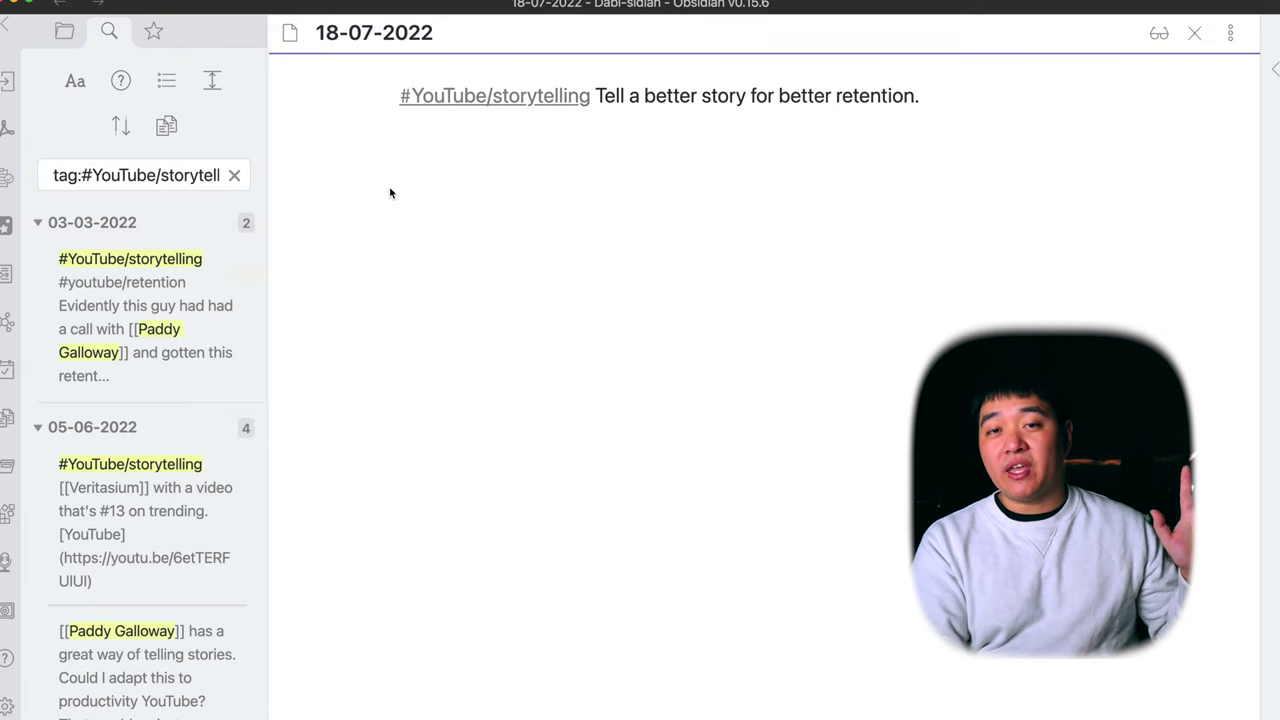
pyautogui.click(223, 326)
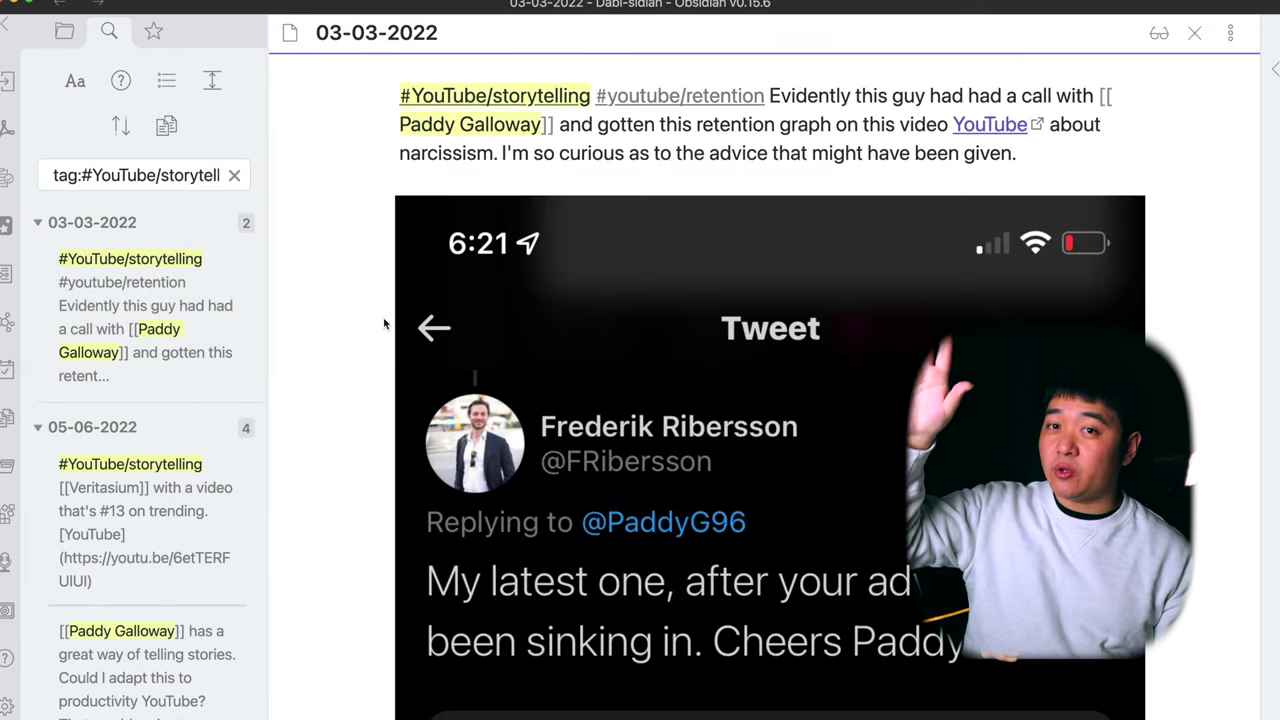
pyautogui.click(1226, 36)
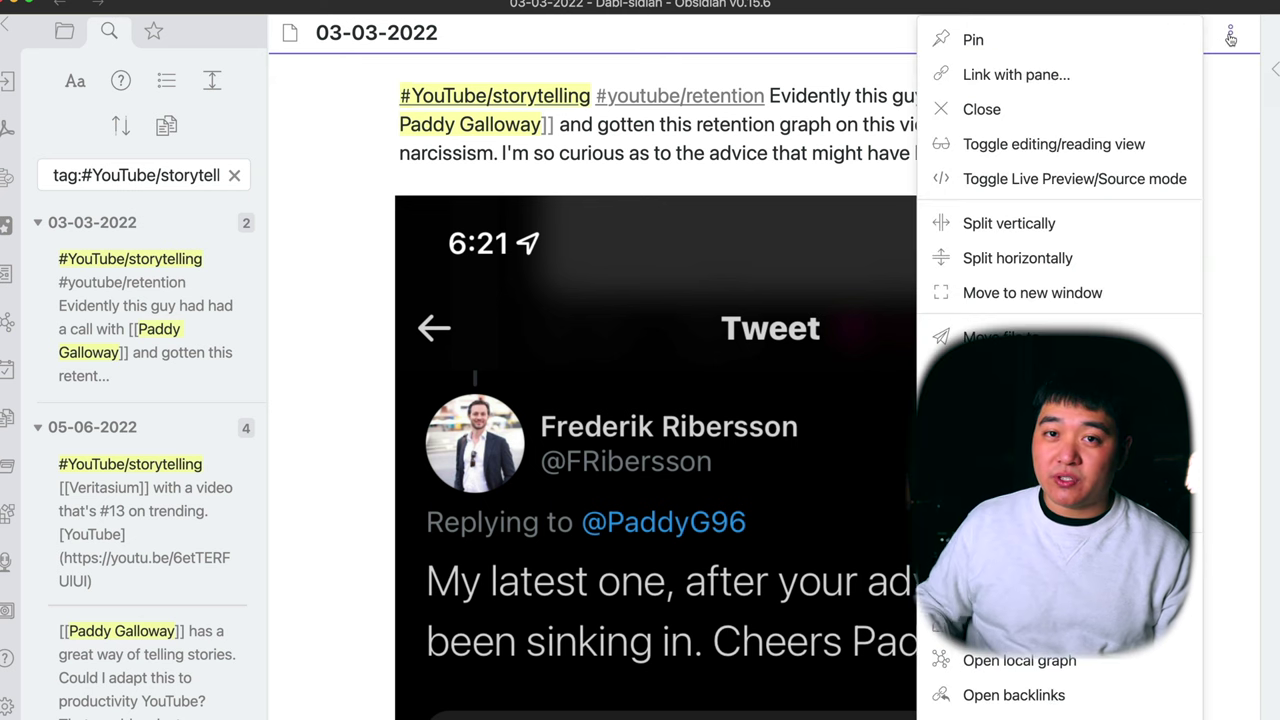
pyautogui.scroll(-1, 1117, 226)
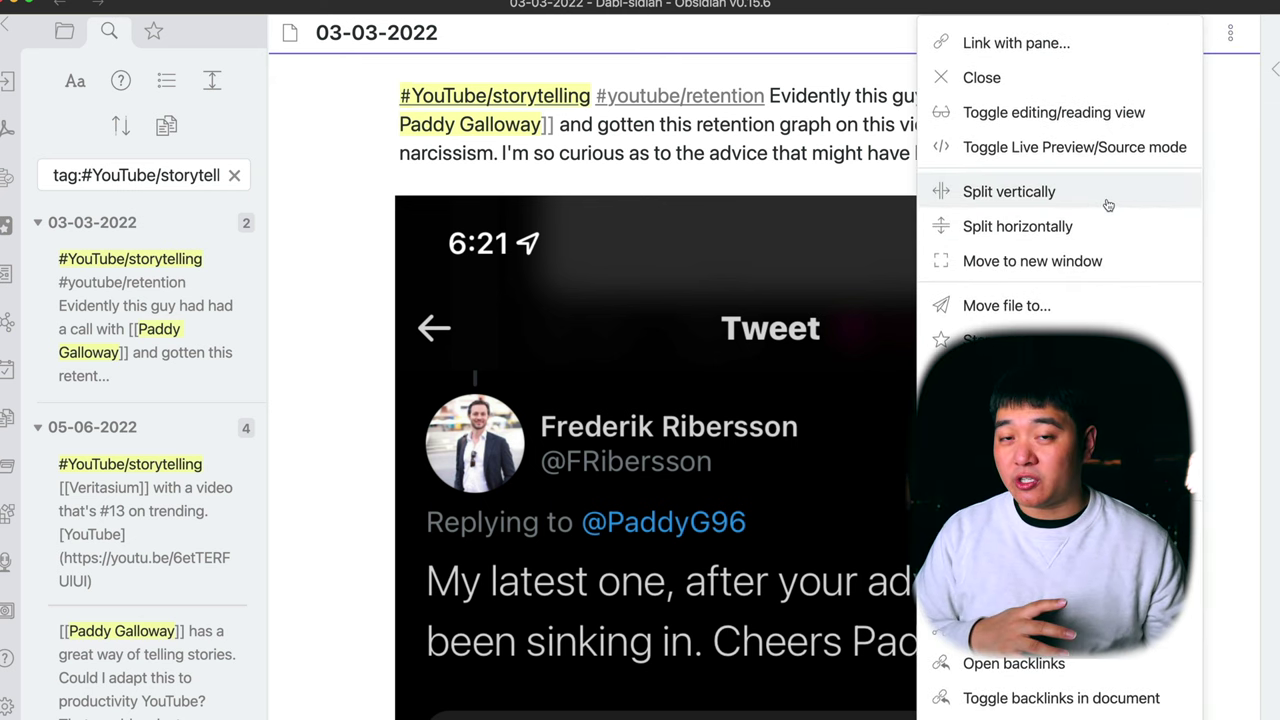
# Step: Split the 03-03-2022 note vertically, paste its paragraph into a new note, then delete it
pyautogui.click(1022, 187)
pyautogui.hotkey('ctrl', 'a')
pyautogui.hotkey('ctrl', 'c')
pyautogui.hotkey('ctrl', 'n')
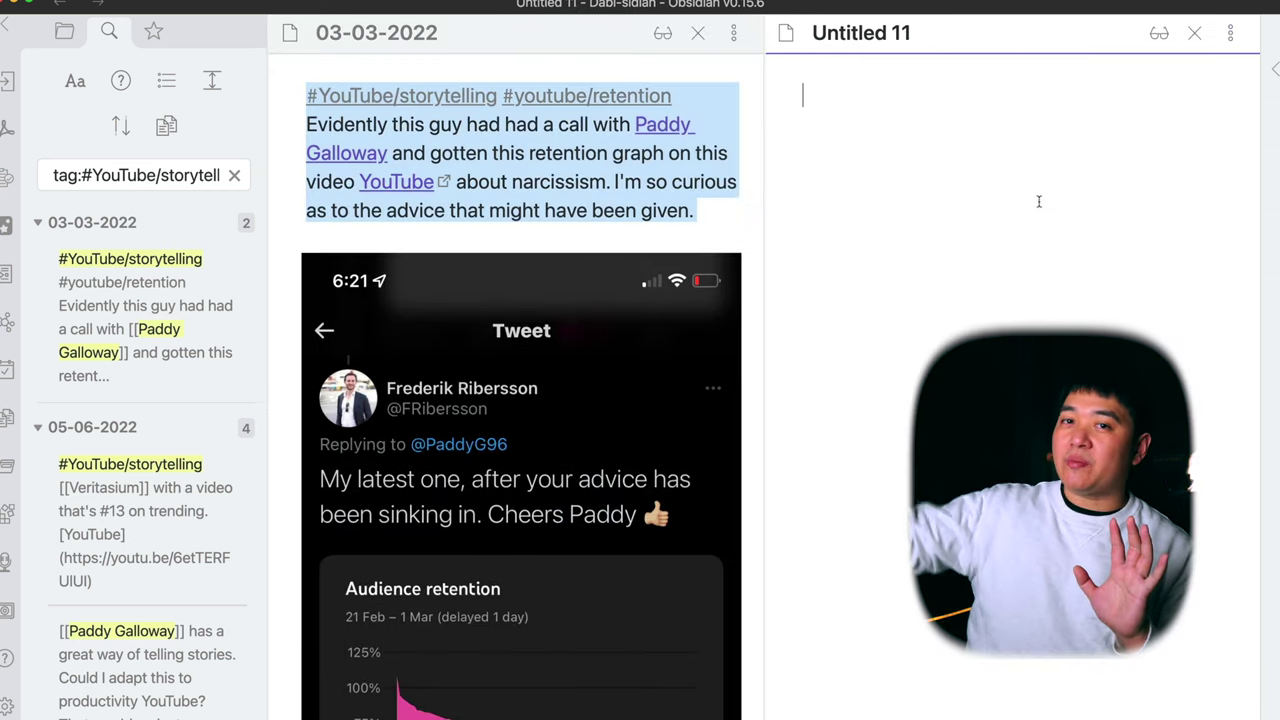
pyautogui.hotkey('ctrl', 'v')
pyautogui.hotkey('ctrl', 'a')
pyautogui.press('BackSpace')
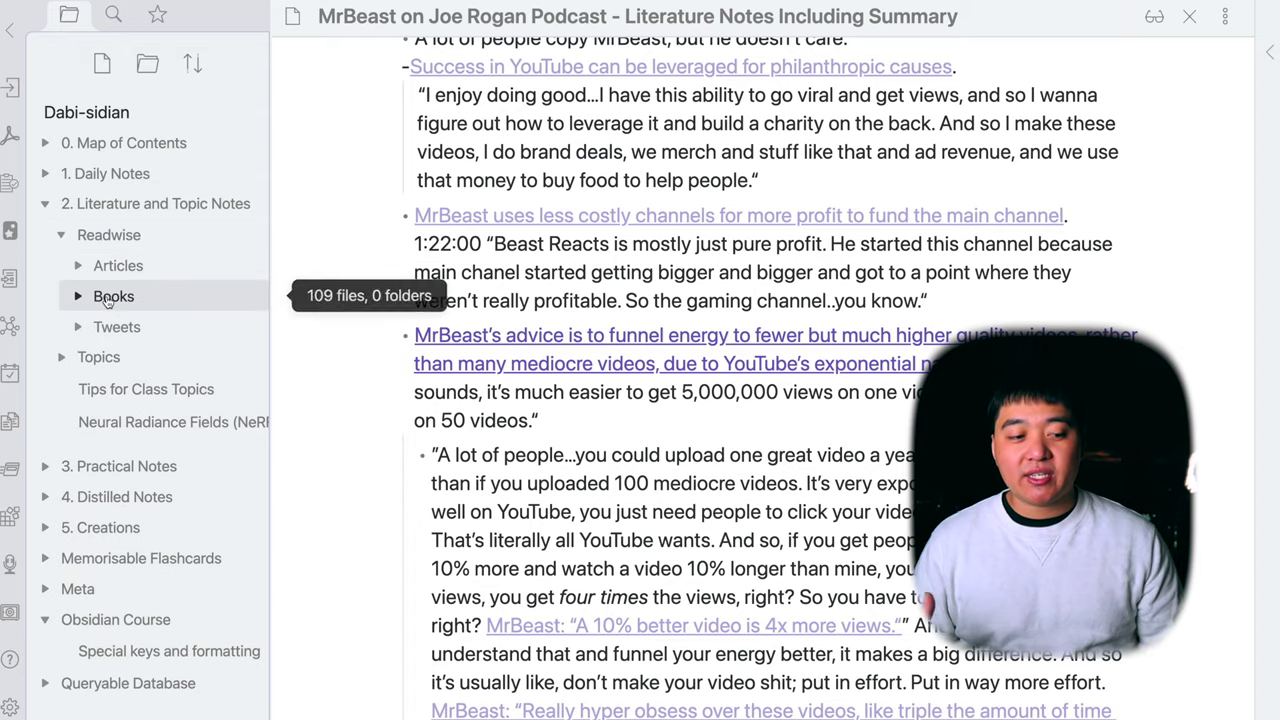
# Step: Expand Readwise > Books and open the Save the Cat note to view its metadata and highlights
pyautogui.click(108, 298)
pyautogui.click(140, 327)
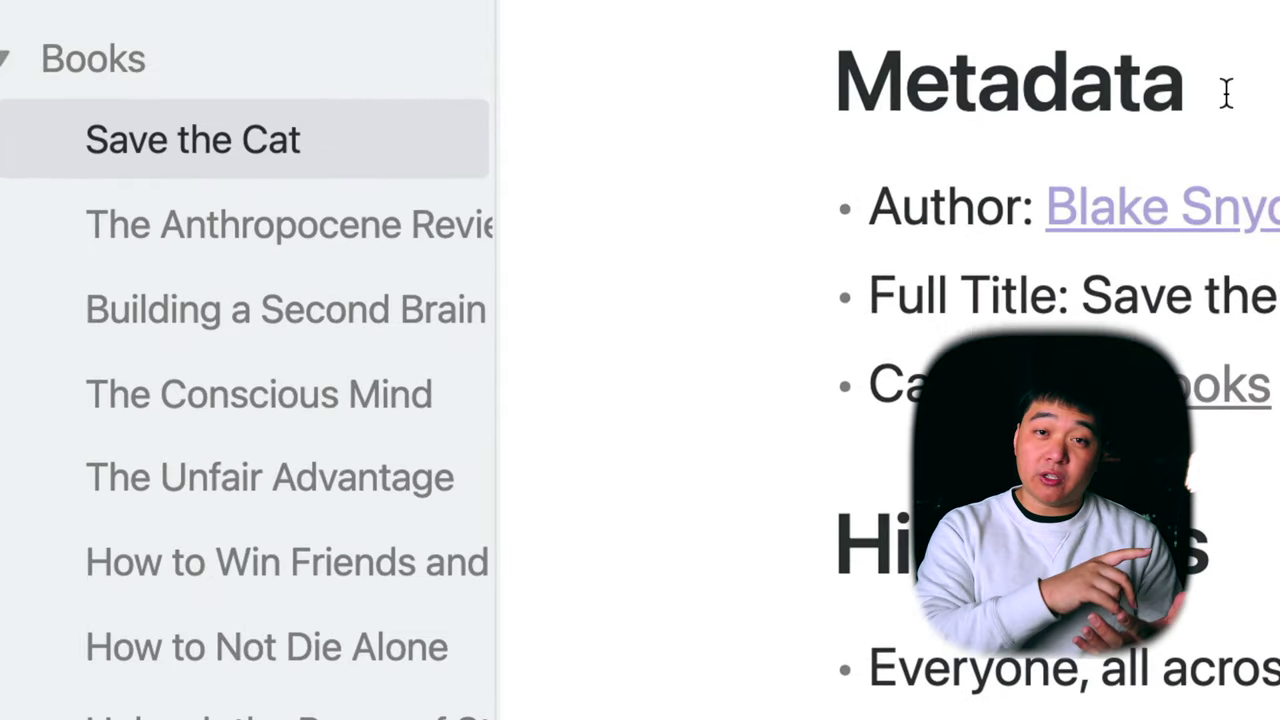
pyautogui.scroll(-10, 1226, 93)
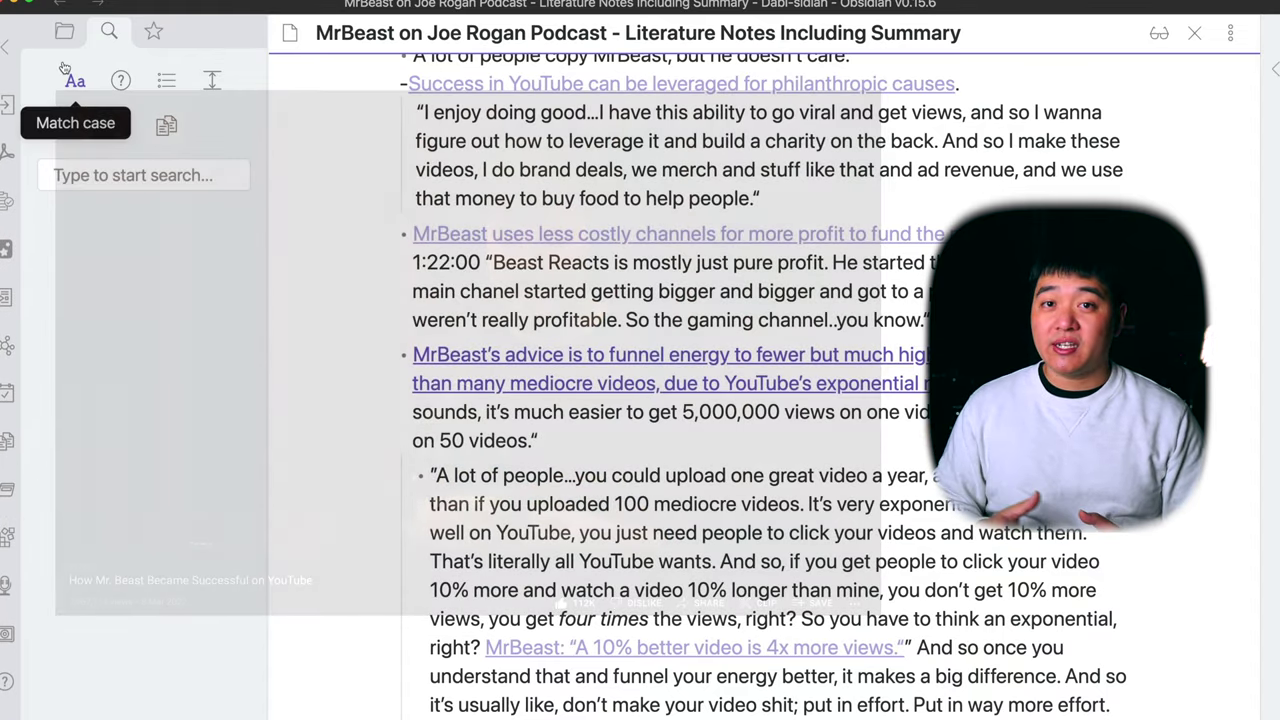
# Step: Scroll through the MrBeast on Joe Rogan Podcast literature note's highlights
pyautogui.scroll(-15, 766, 451)
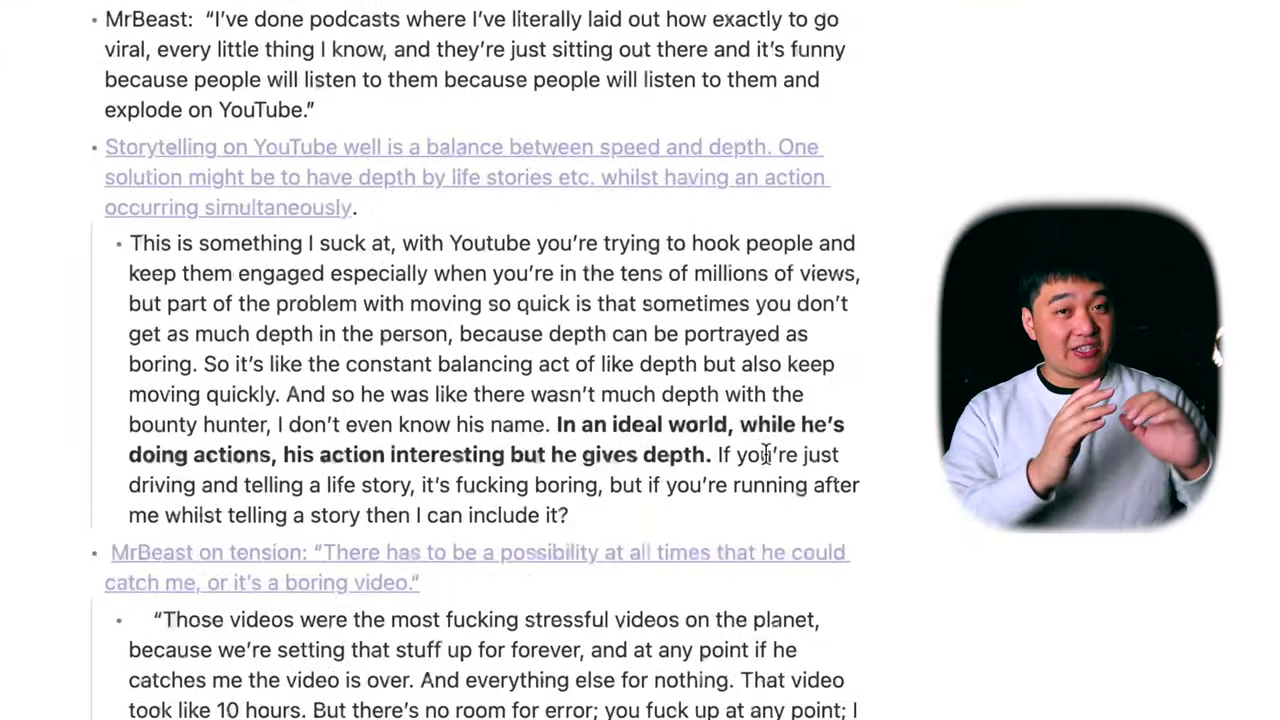
pyautogui.scroll(-20, 766, 455)
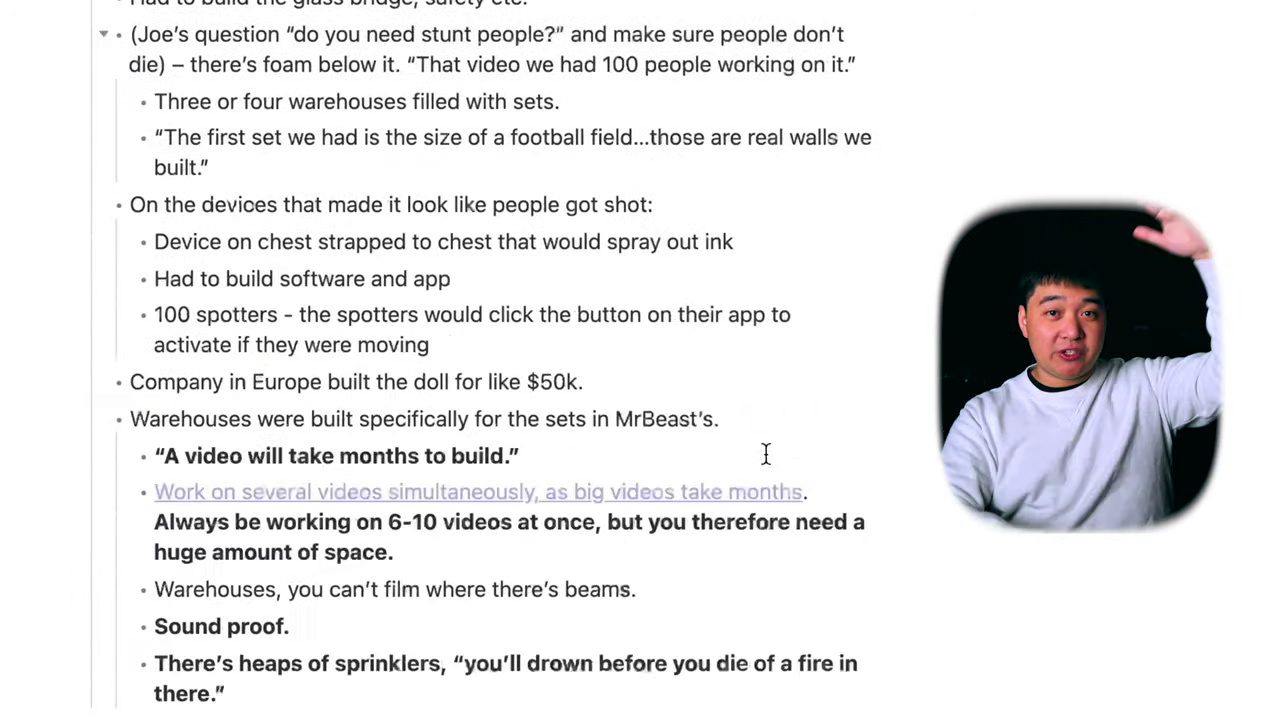
pyautogui.scroll(-20, 766, 455)
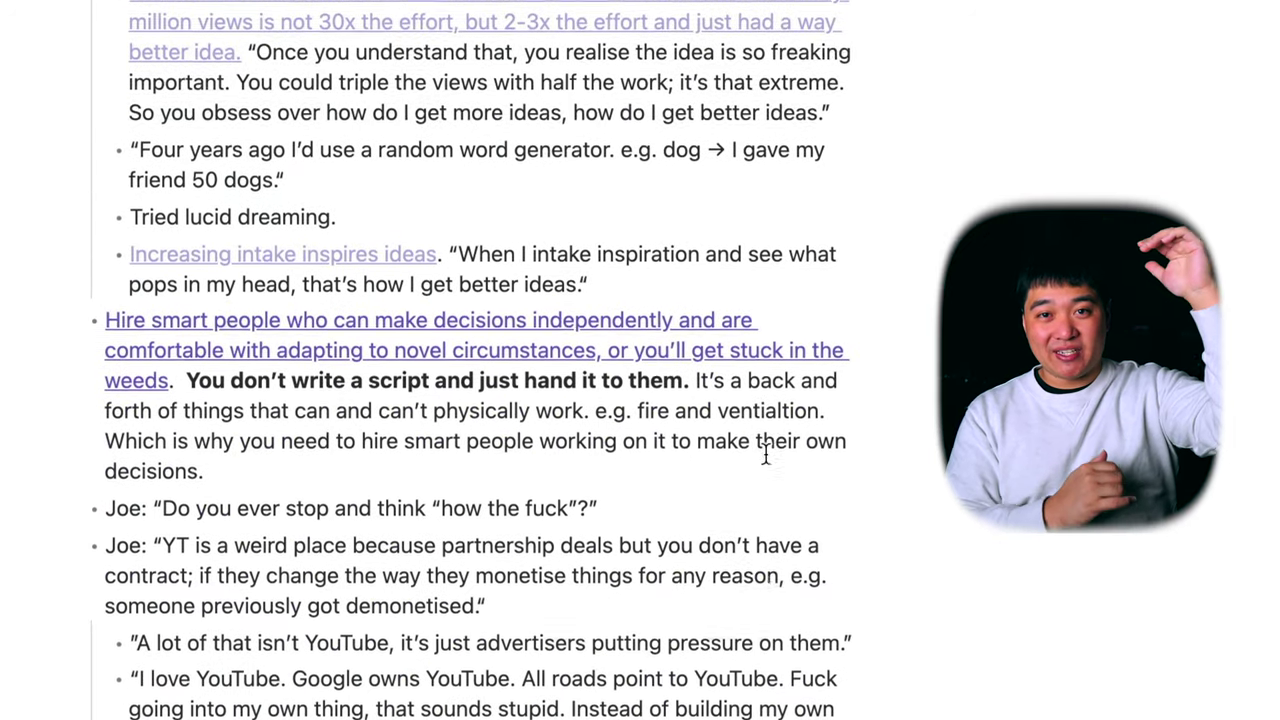
pyautogui.scroll(-20, 766, 455)
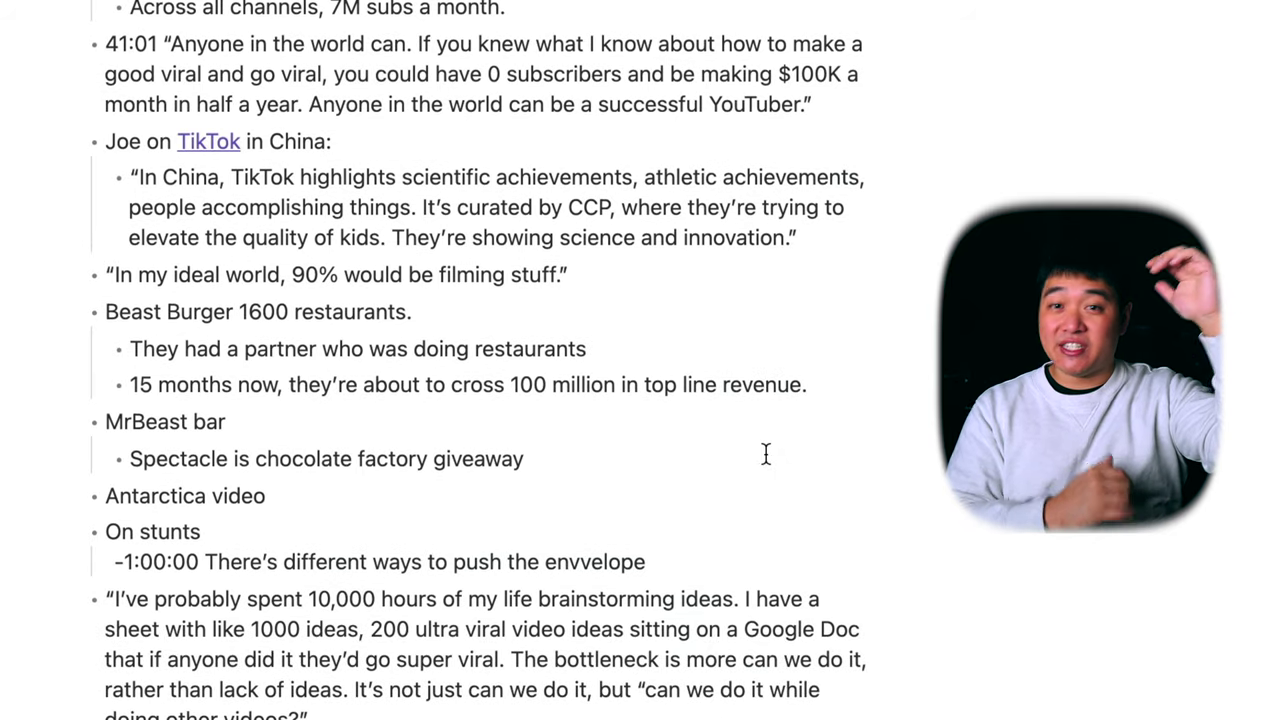
pyautogui.scroll(-20, 766, 455)
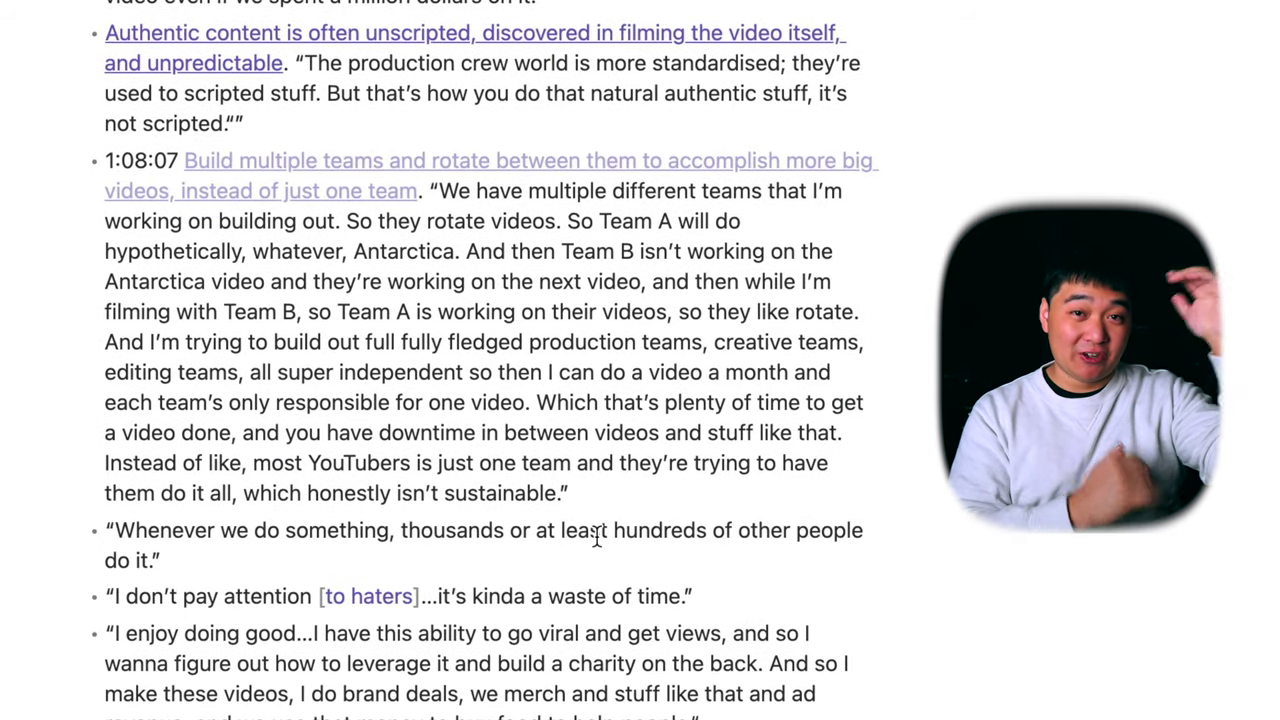
pyautogui.scroll(-20, 410, 525)
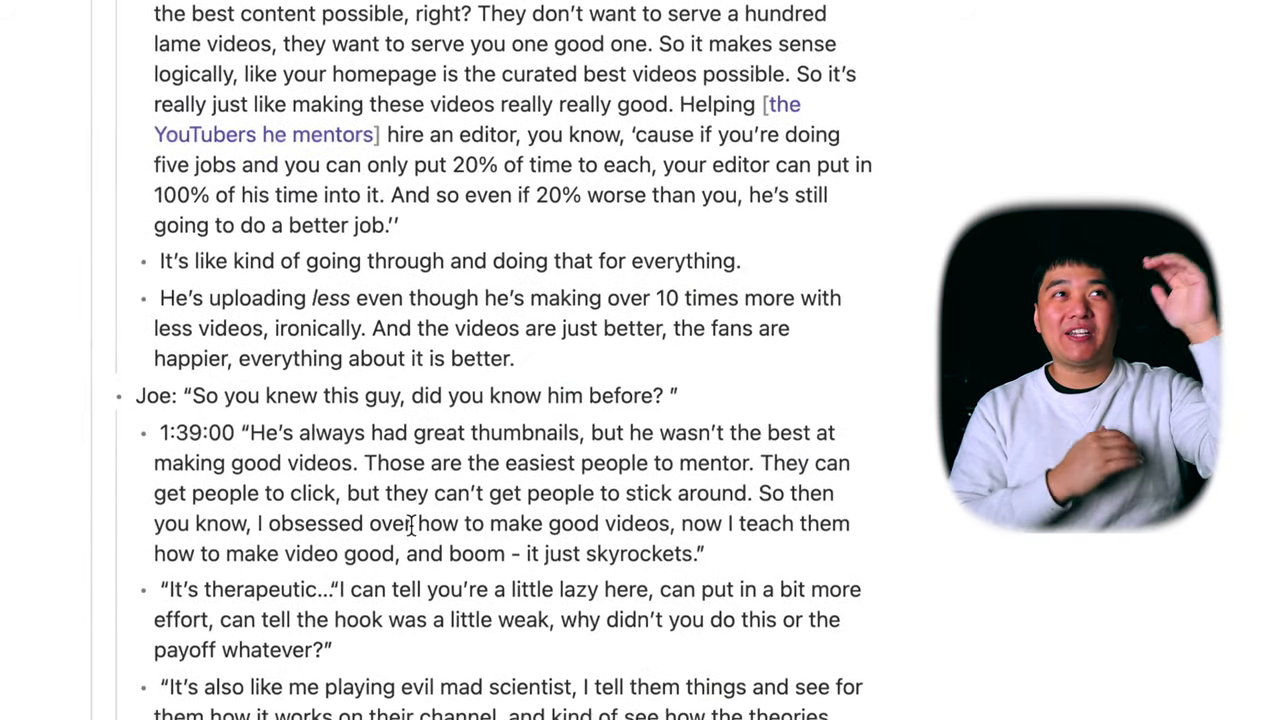
pyautogui.scroll(20, 410, 525)
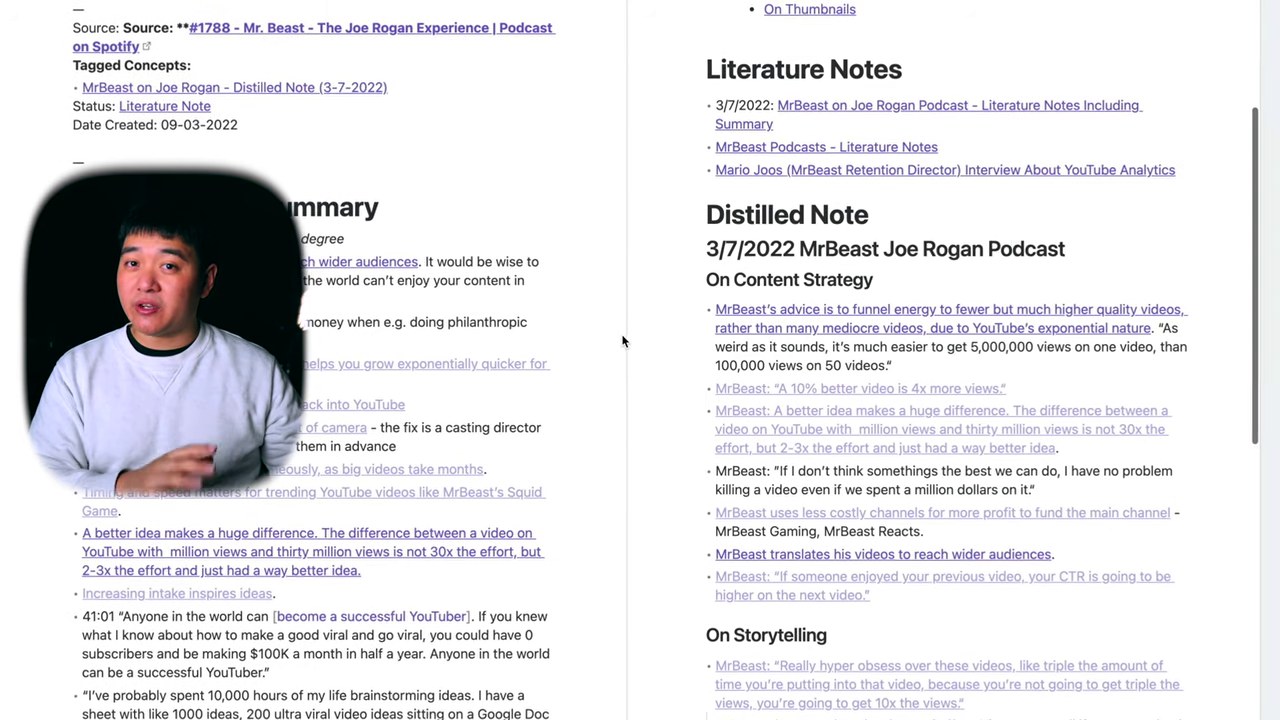
# Step: Collapse the literature note pane and zoom in on the remaining note text
pyautogui.moveTo(622, 341); pyautogui.dragTo(372, 362)
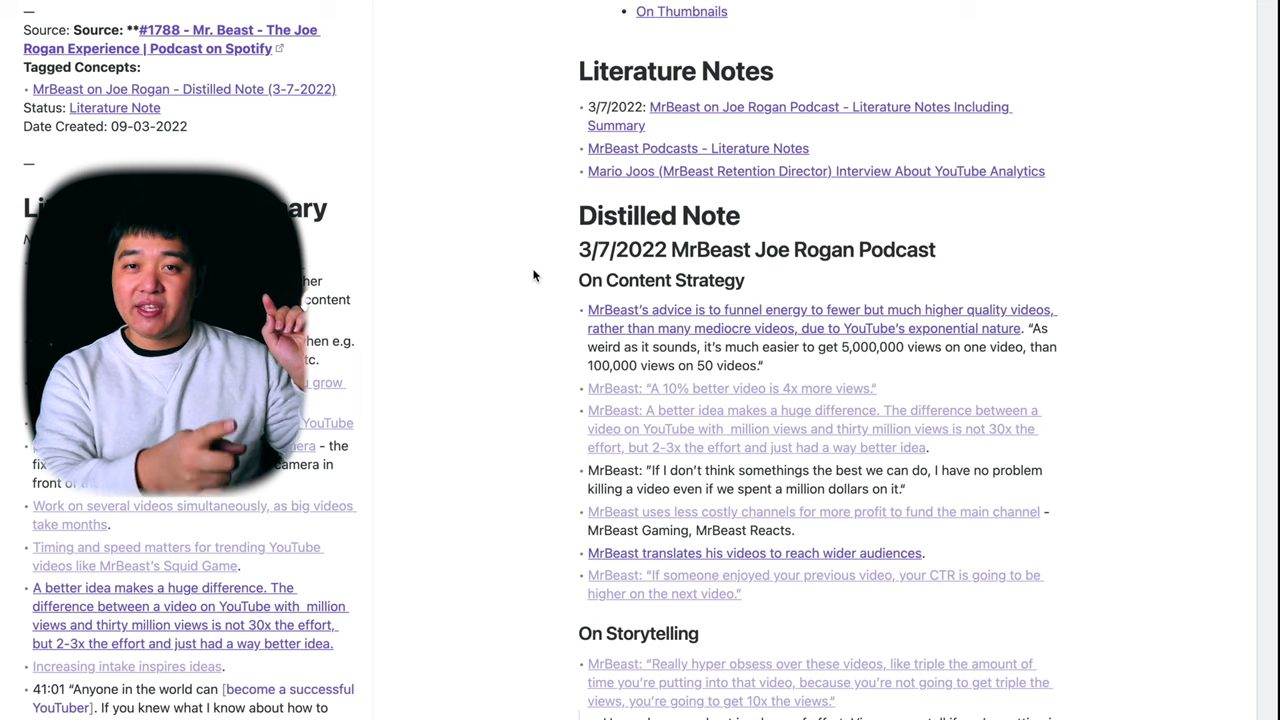
pyautogui.moveTo(368, 25); pyautogui.dragTo(2, 30)
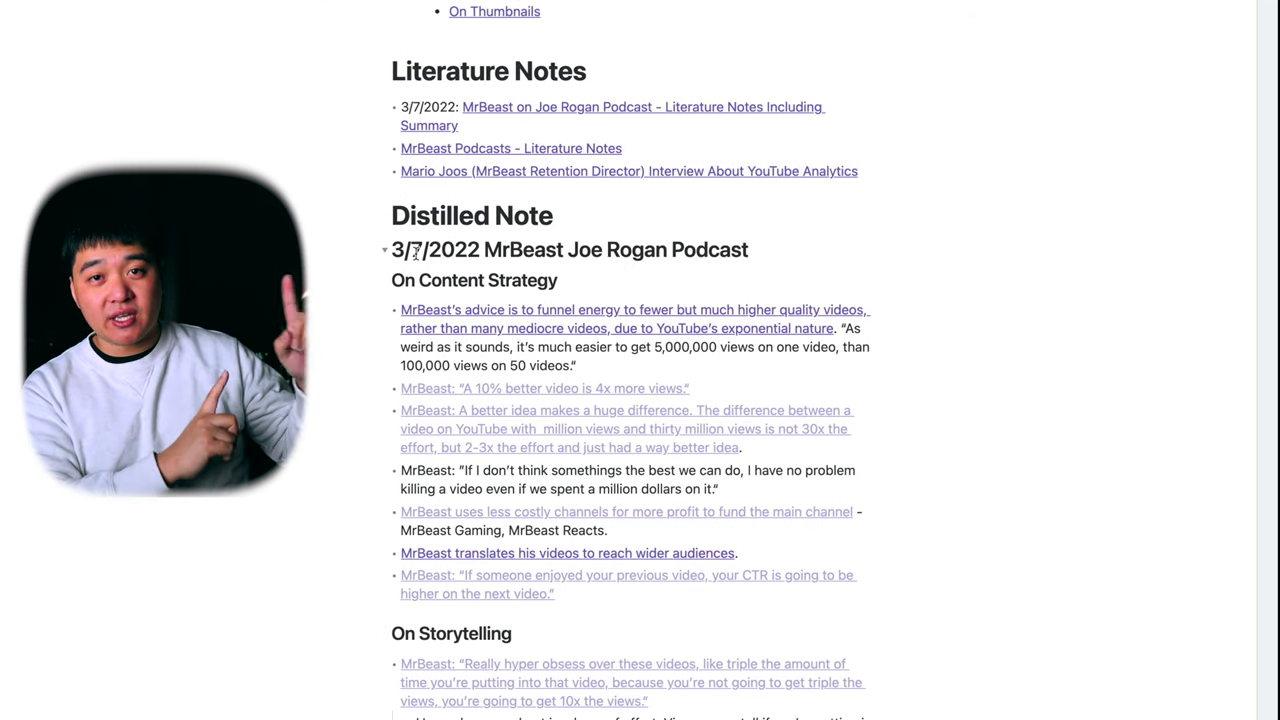
pyautogui.hotkey('ctrl', '=')
pyautogui.hotkey('ctrl', '=')
pyautogui.hotkey('ctrl', '=')
pyautogui.scroll(-4, 540, 475)
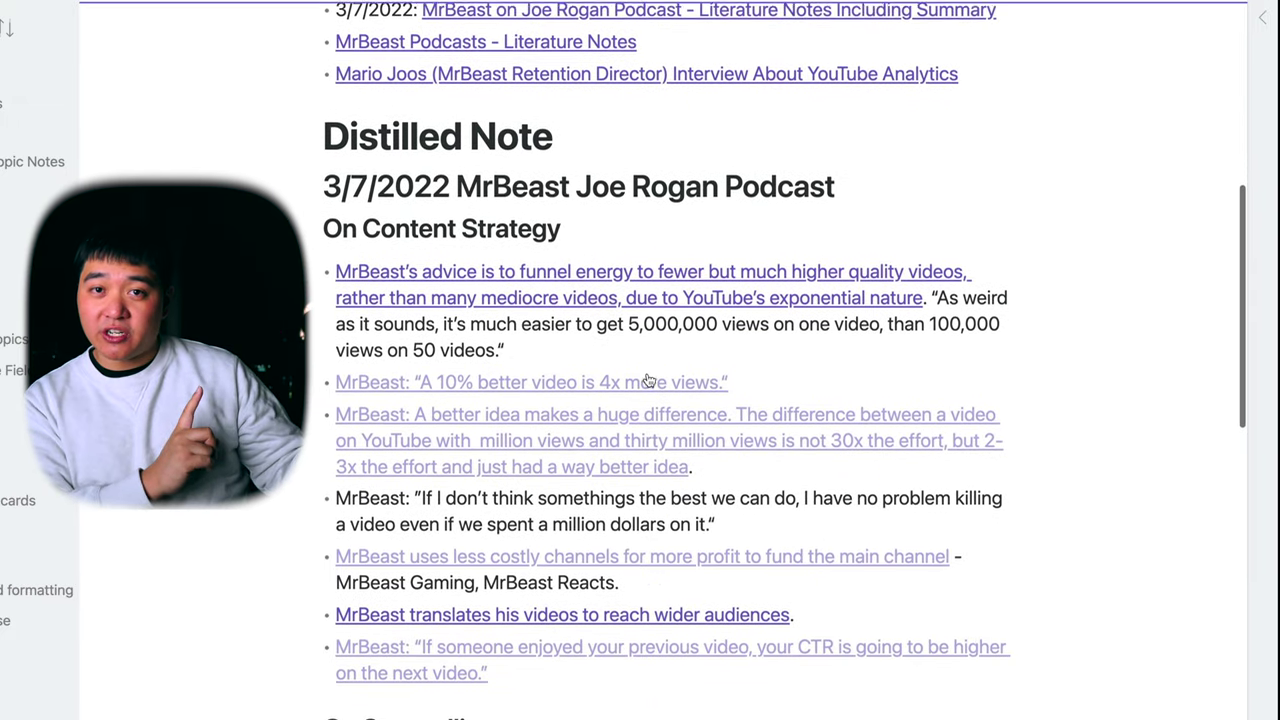
pyautogui.scroll(-5, 645, 385)
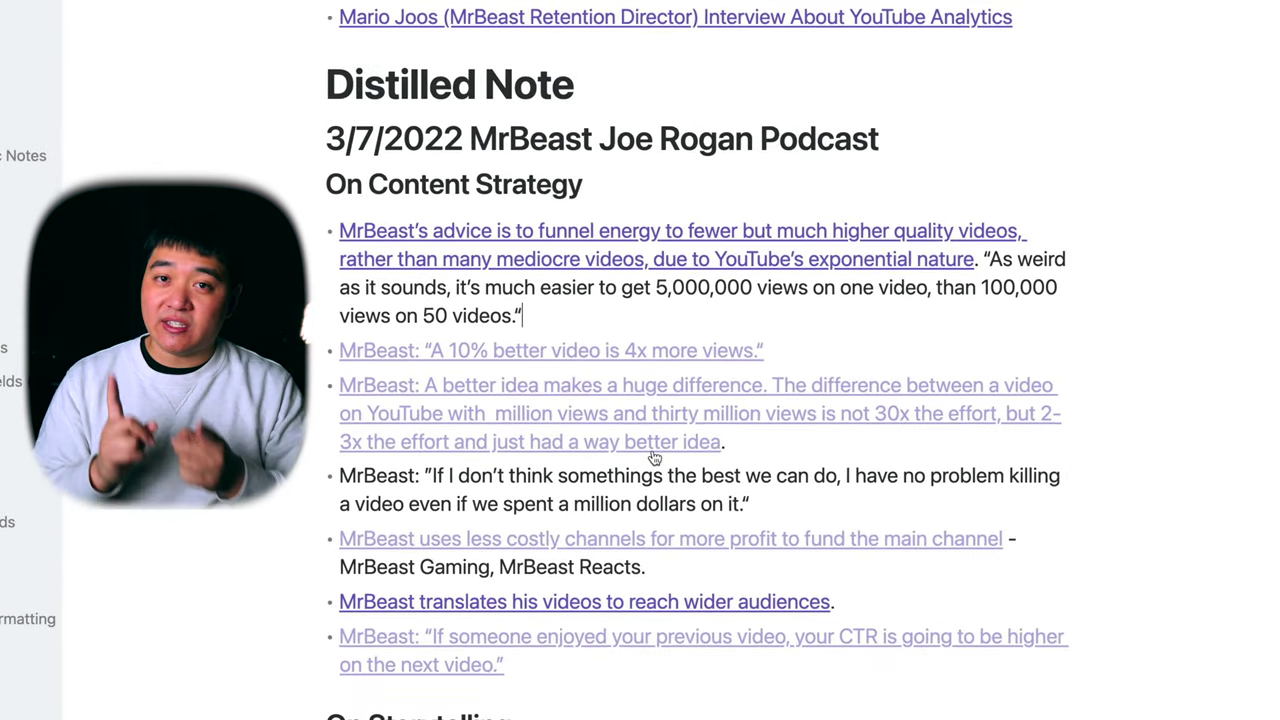
pyautogui.scroll(4, 730, 498)
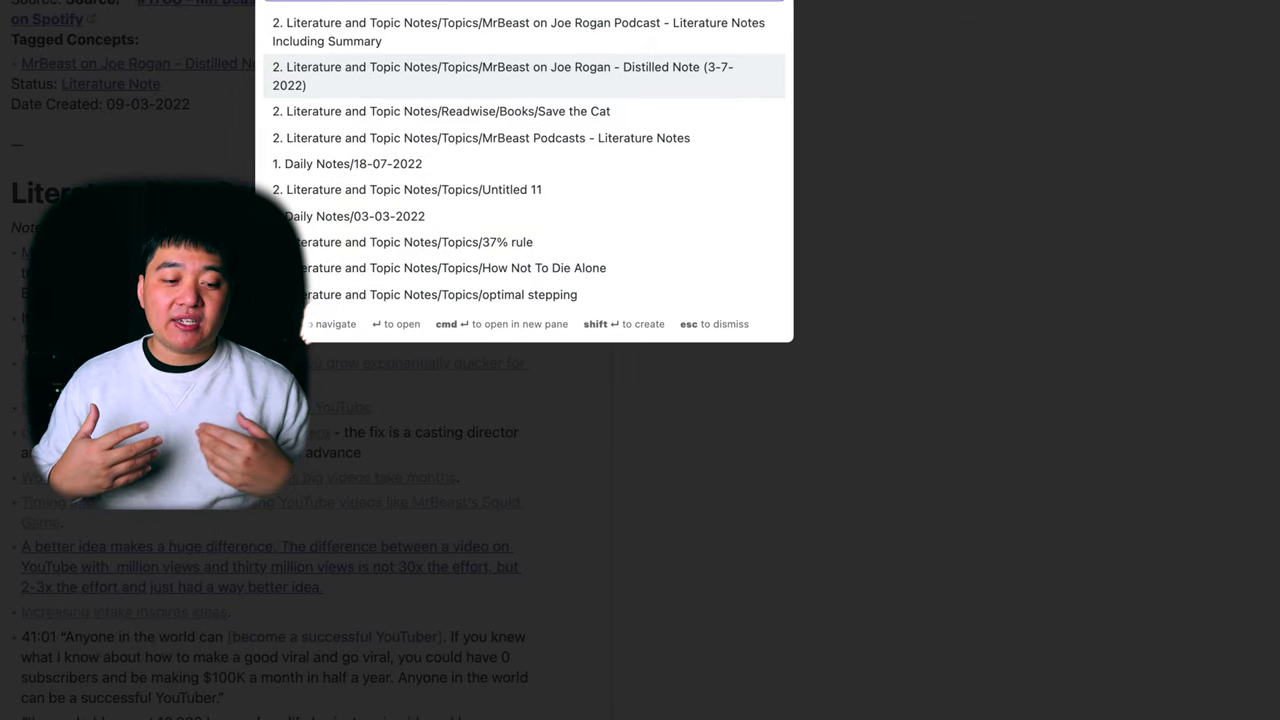
# Step: Open the MrBeast distilled note via quick switcher 'MrBe', close the left pane, and enlarge its text
pyautogui.write('MrBe')
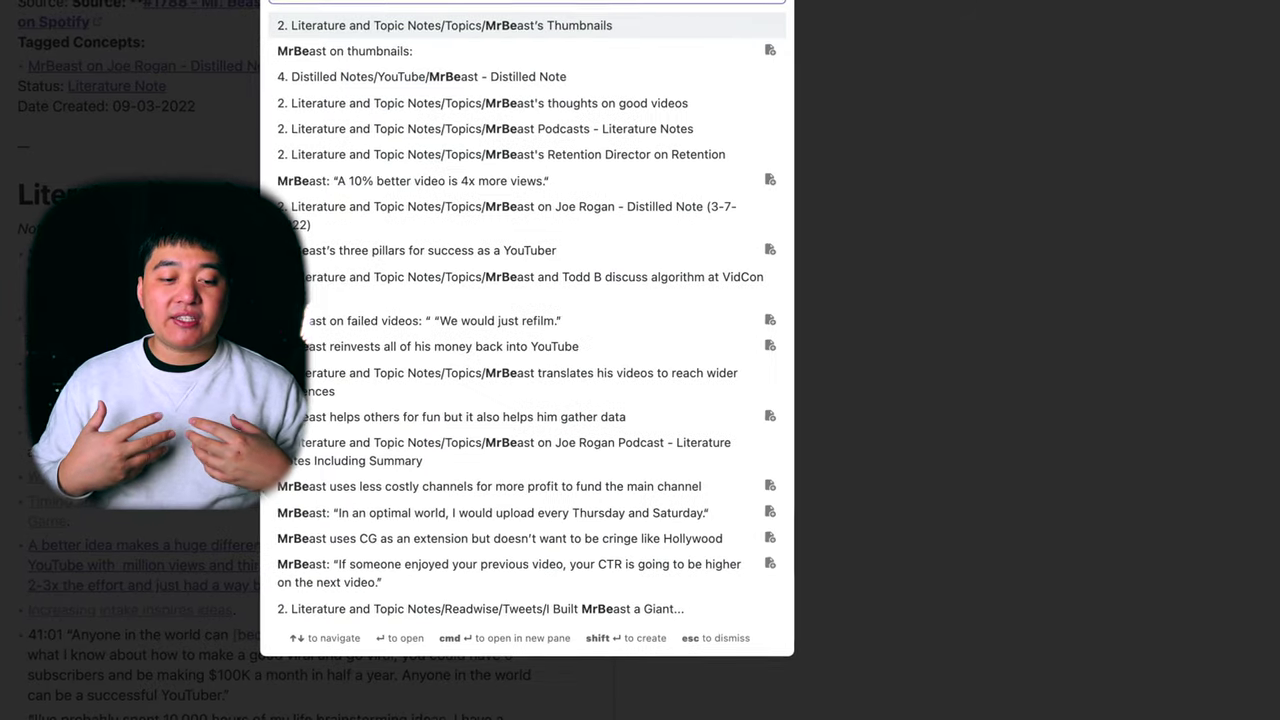
pyautogui.press('Return')
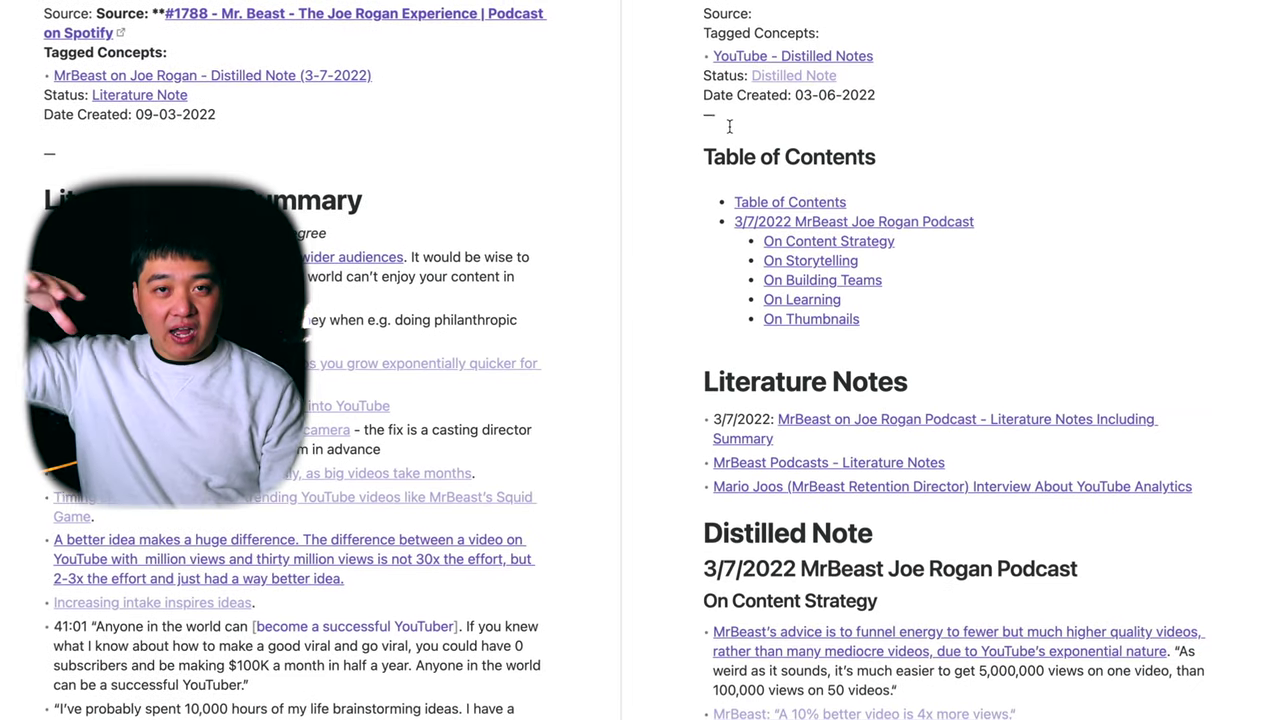
pyautogui.scroll(-6, 841, 329)
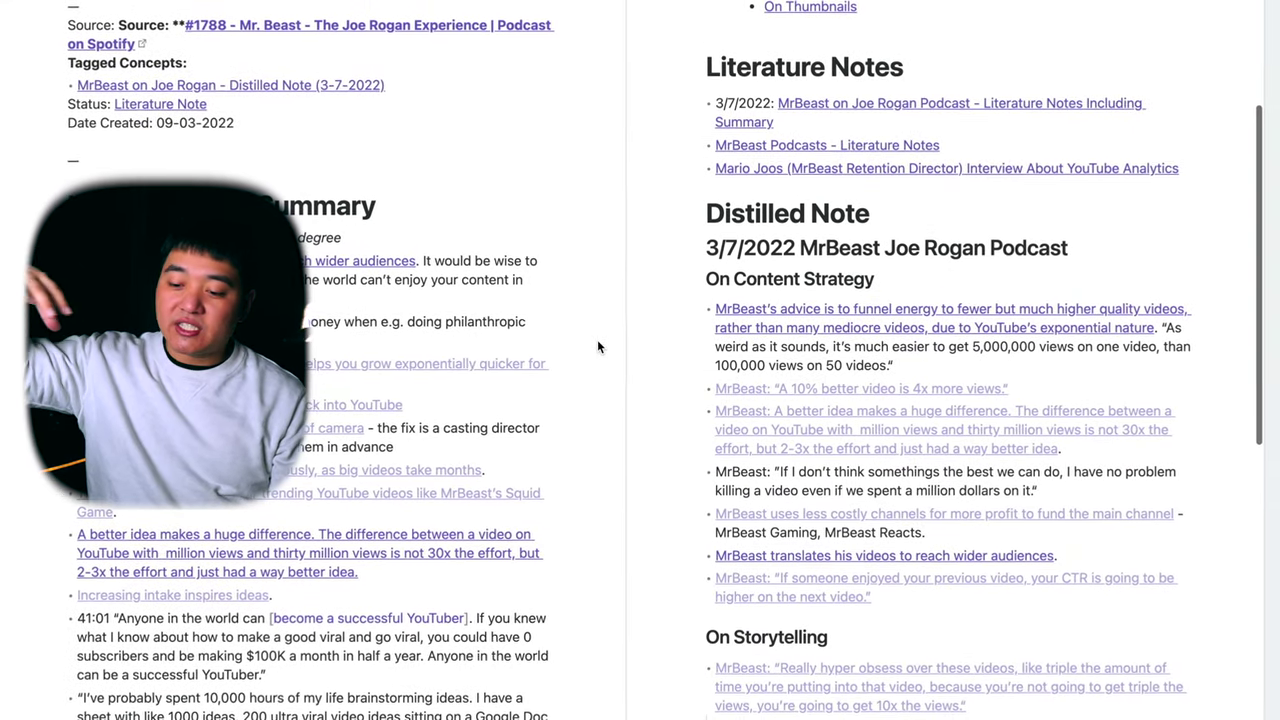
pyautogui.moveTo(623, 341); pyautogui.dragTo(545, 360)
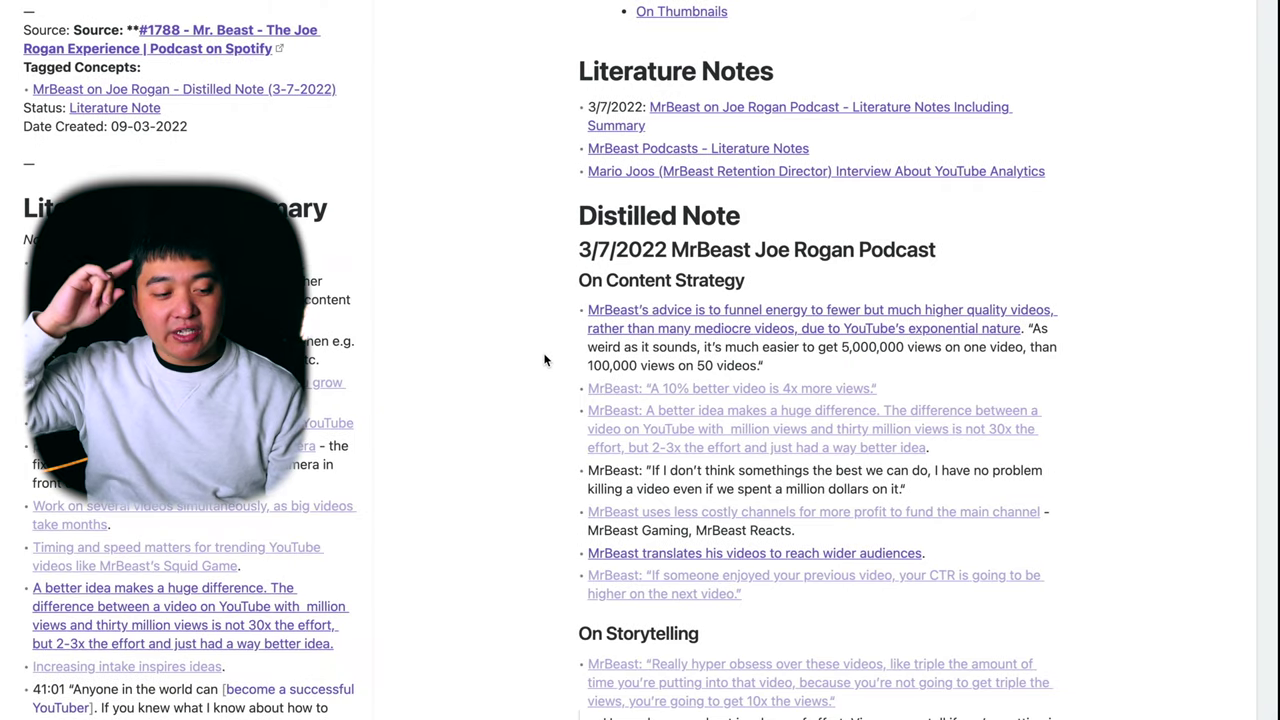
pyautogui.click(358, 5)
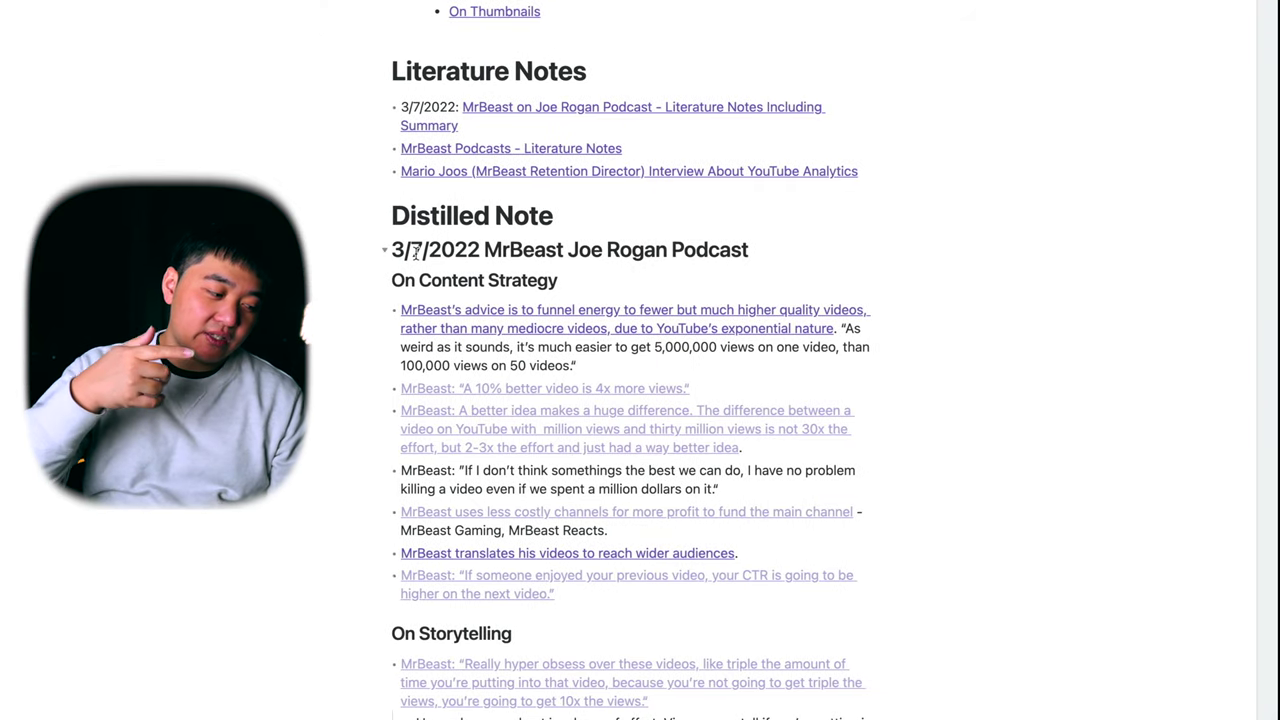
pyautogui.hotkey('ctrl', '=')
pyautogui.scroll(-5, 540, 476)
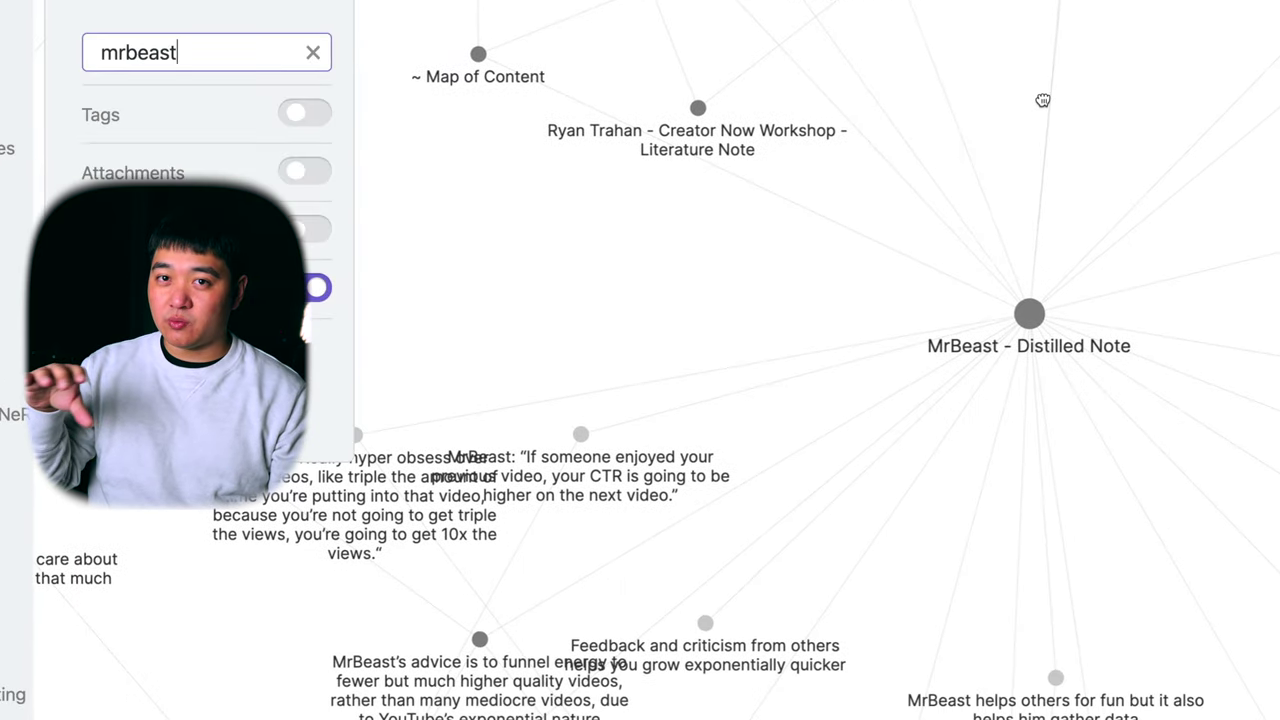
# Step: Remove the 'mrbeast' graph filter so anime, gradients, Ali Abdaal and all other notes appear
pyautogui.moveTo(1043, 100); pyautogui.dragTo(1029, 1)
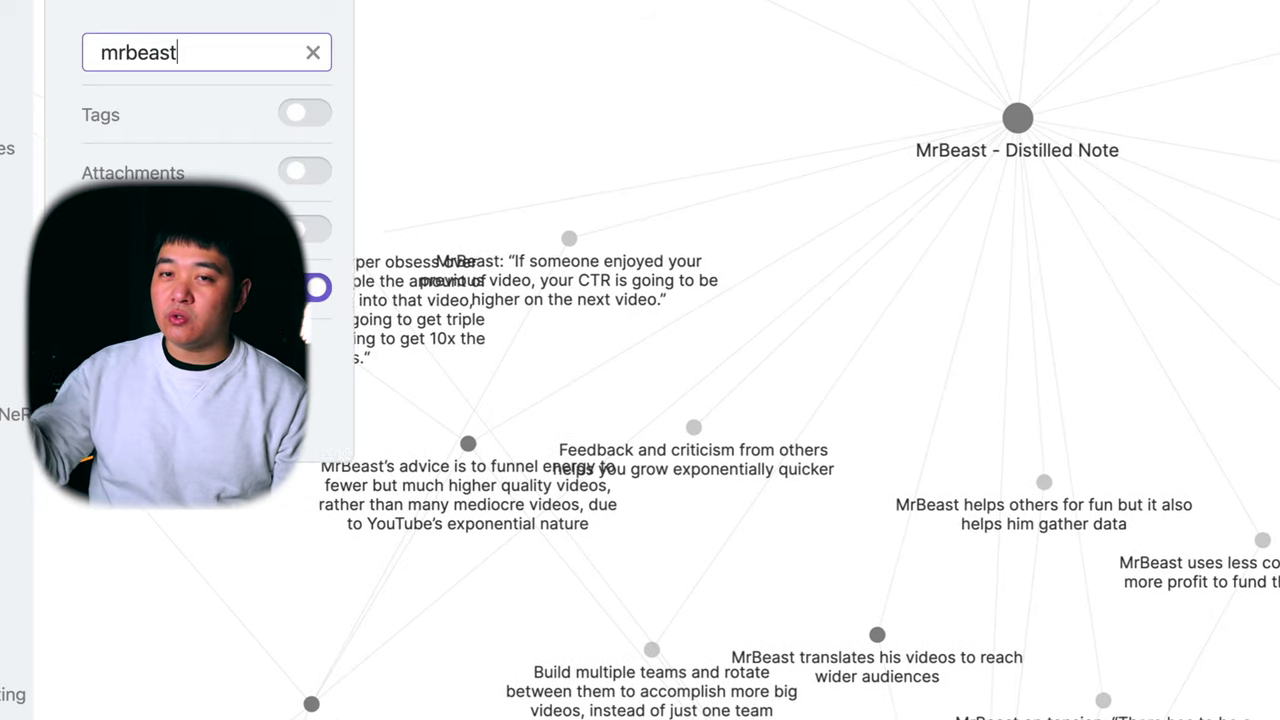
pyautogui.click(313, 52)
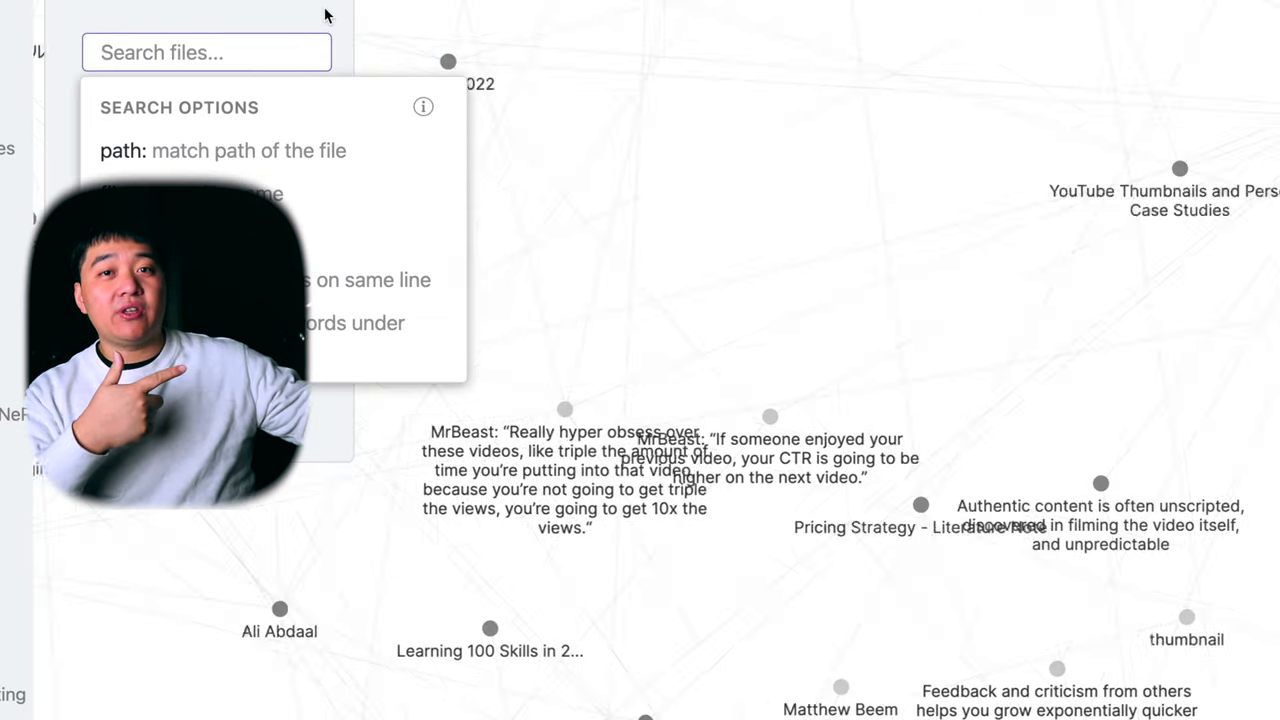
pyautogui.click(323, 14)
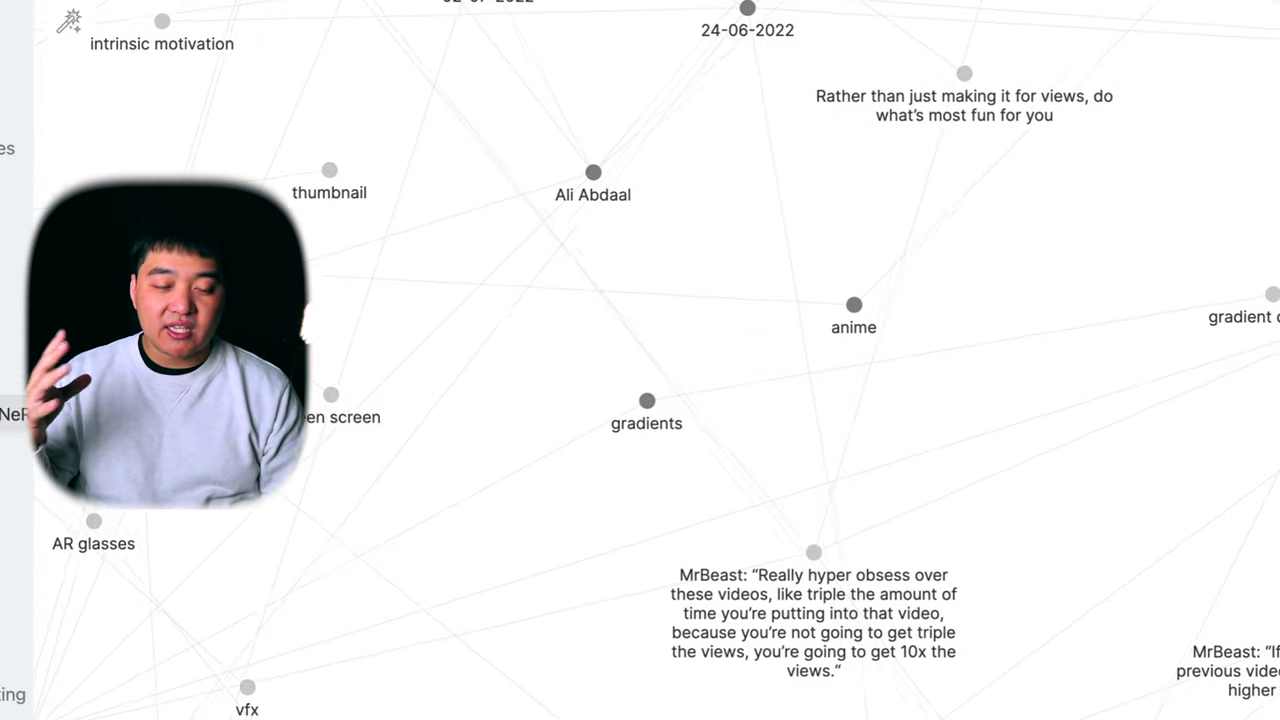